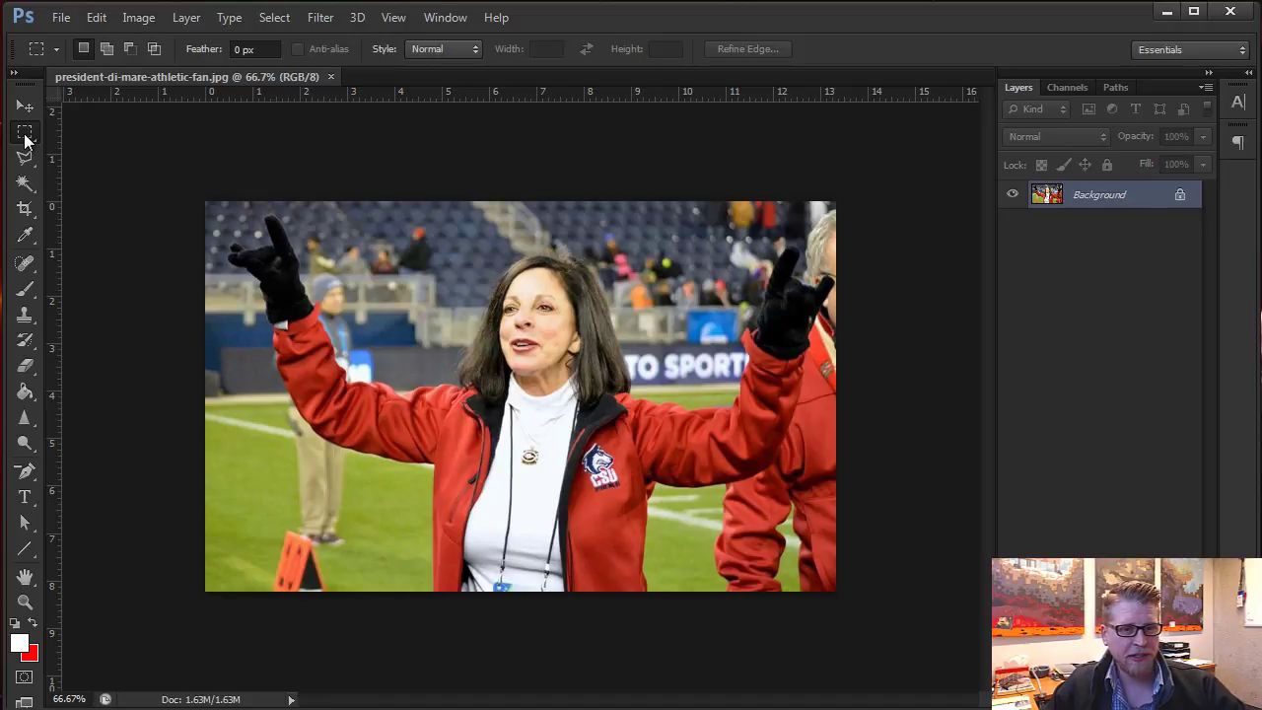
Draw rectangular selections around the woman's face, then deselect them.
drag(442, 238, 639, 483)
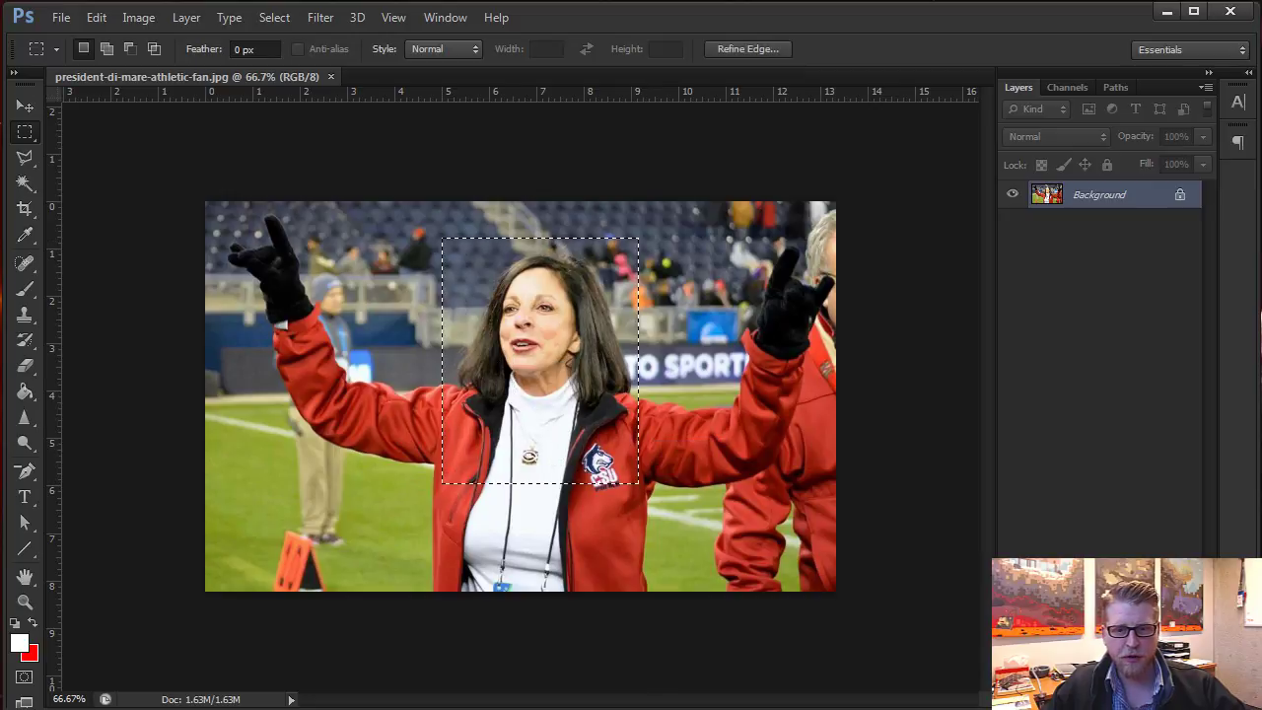
click(375, 268)
drag(375, 269, 587, 481)
key(ctrl+d)
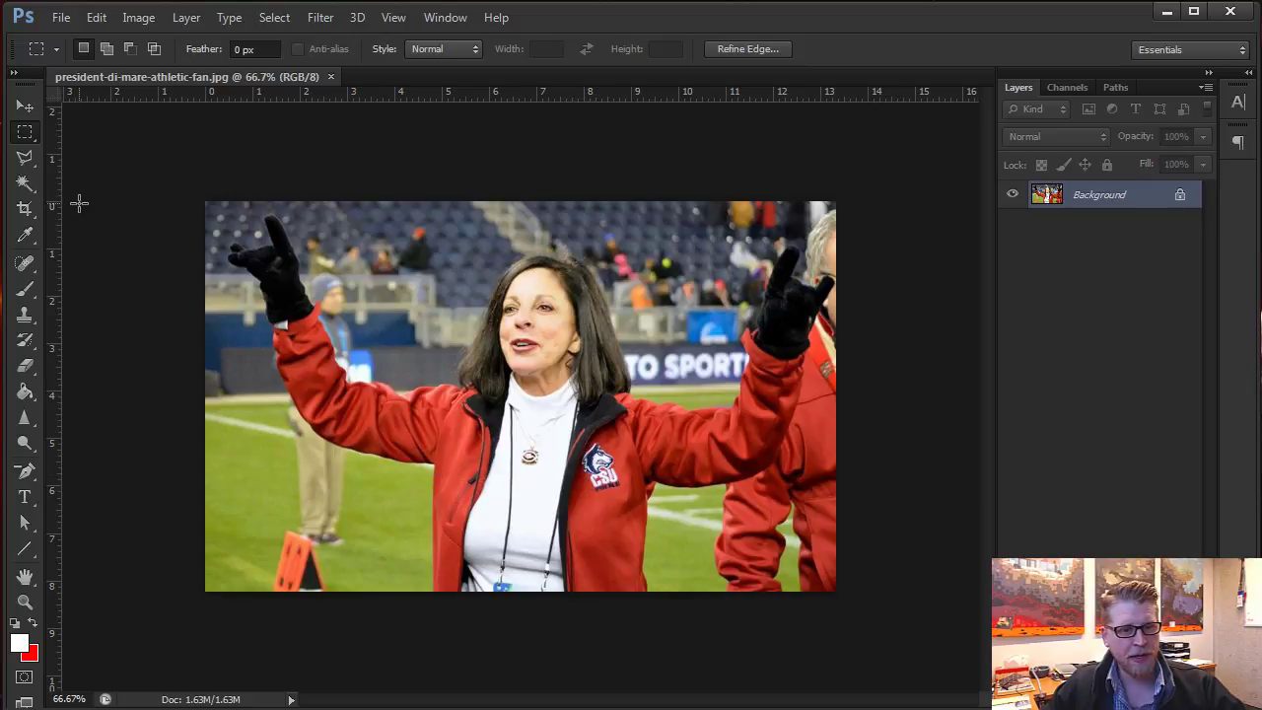
Drag a crop box in around the woman, then cancel it to keep the full image.
click(32, 210)
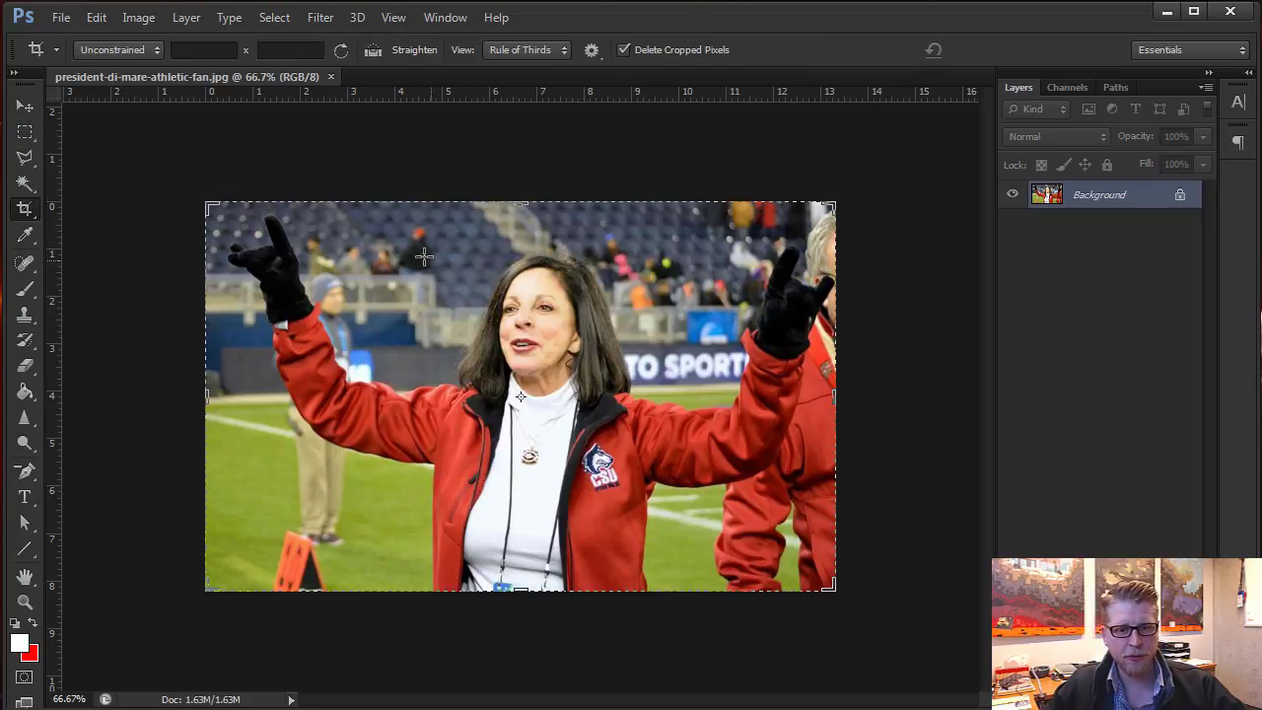
drag(211, 204, 313, 221)
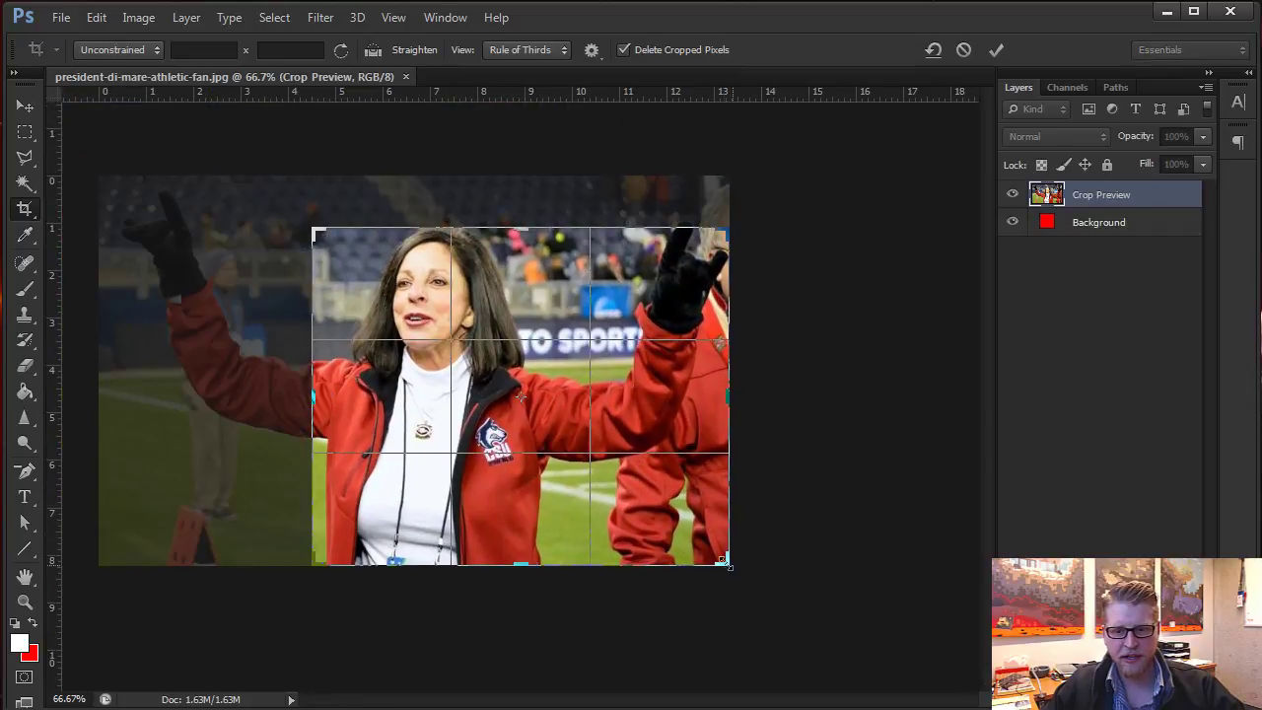
drag(711, 555, 608, 505)
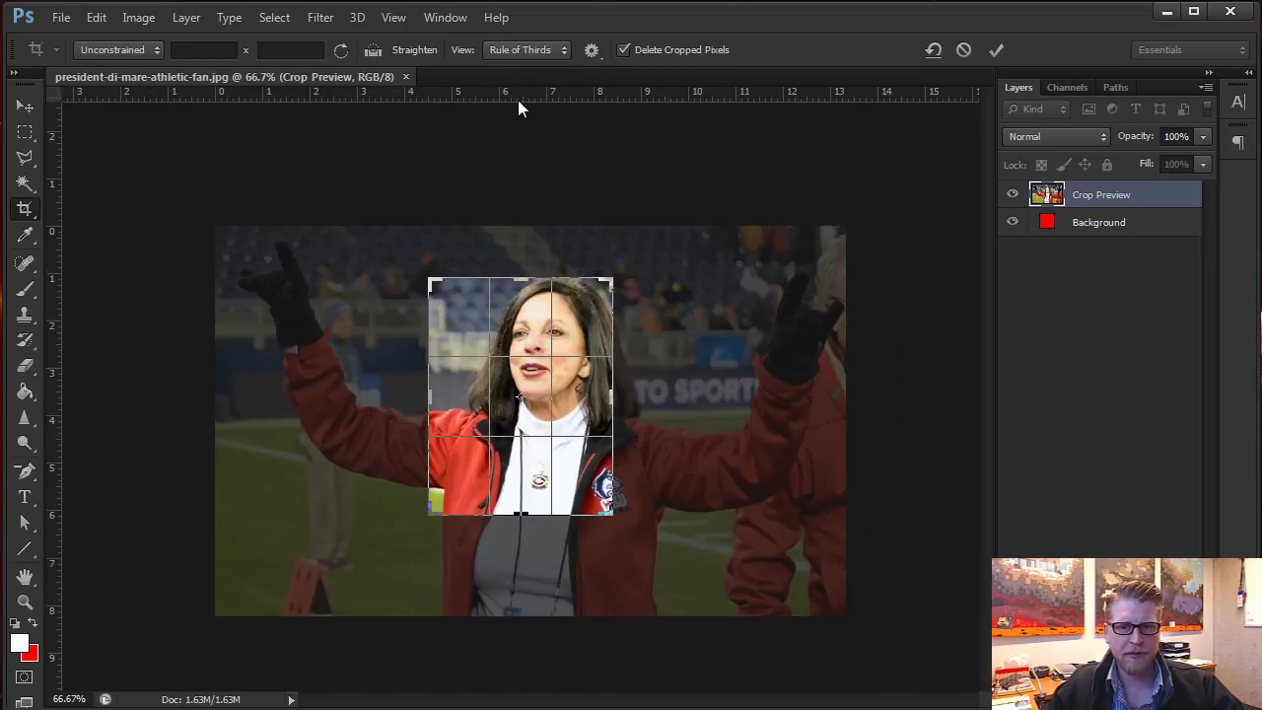
right_click(514, 97)
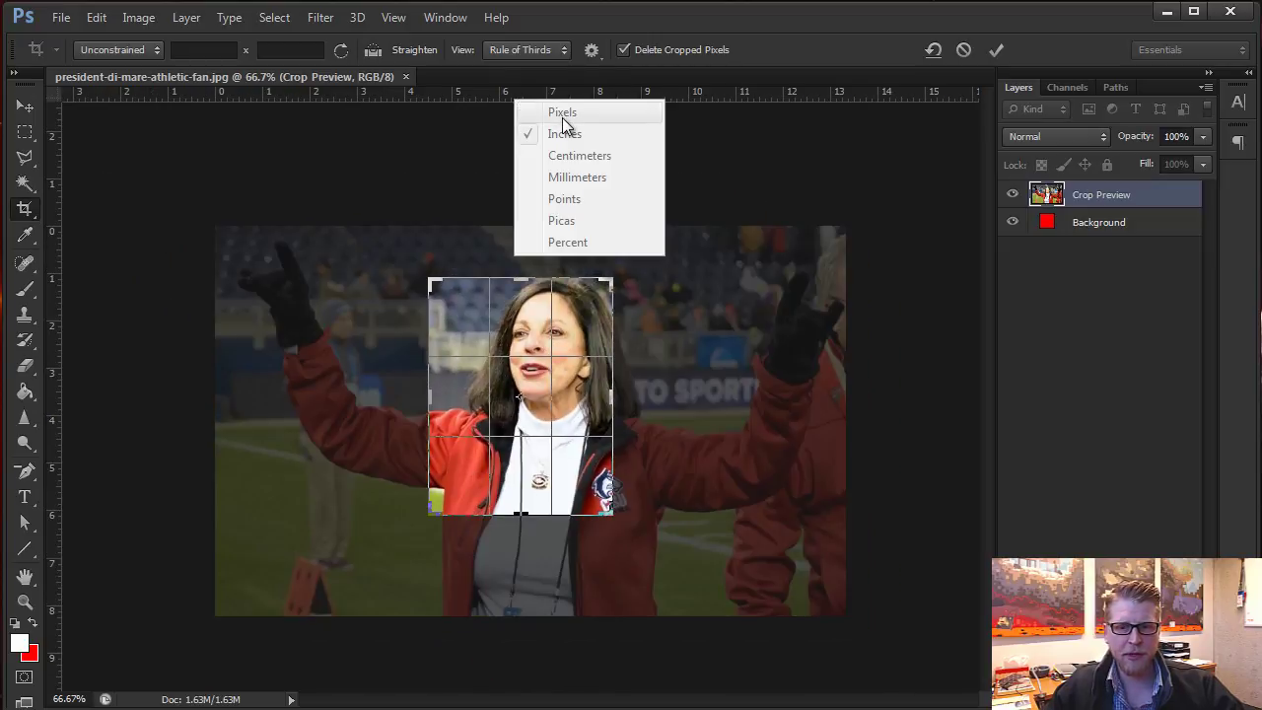
key(Escape)
key(Escape)
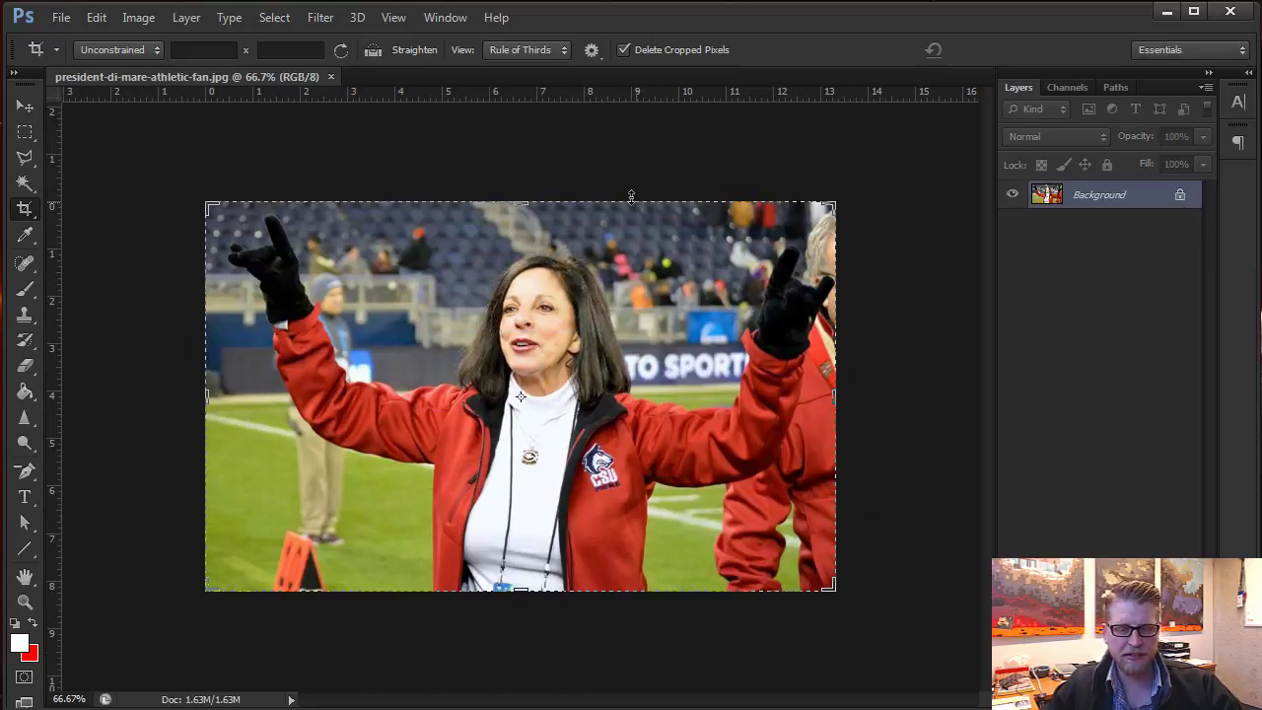
Switch to the Move tool and set the horizontal and vertical rulers to pixels.
key(v)
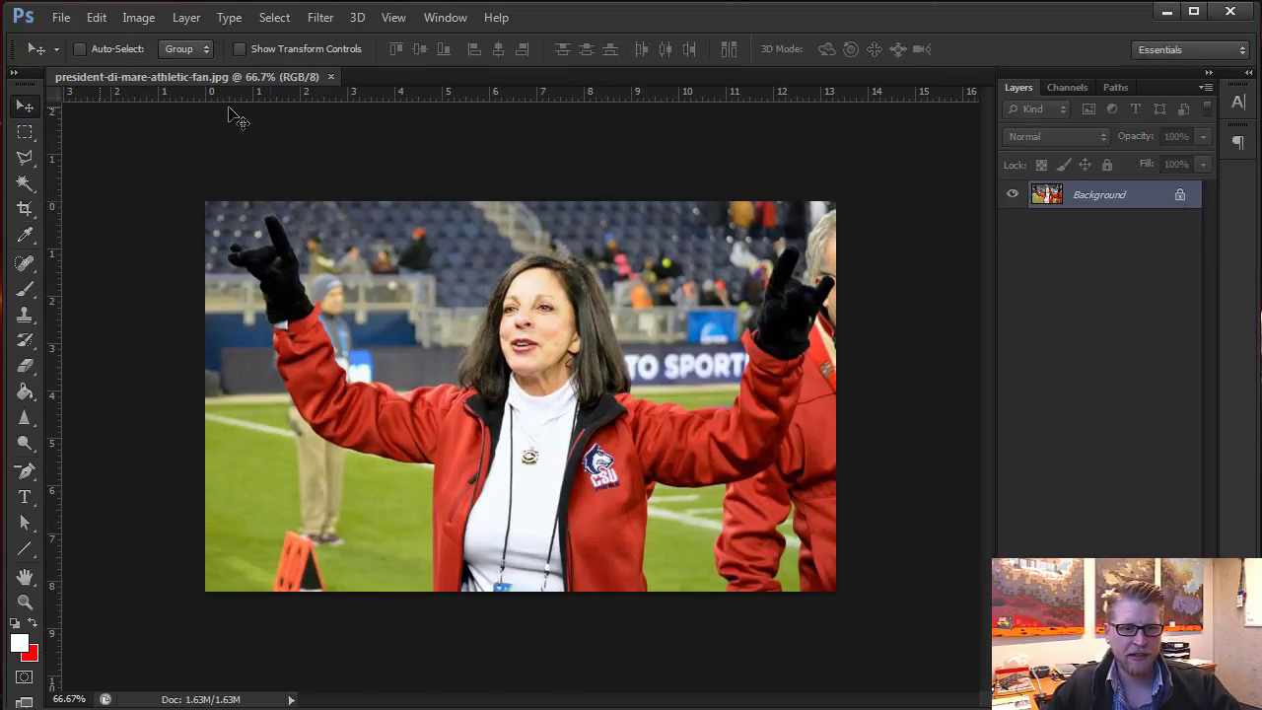
right_click(348, 96)
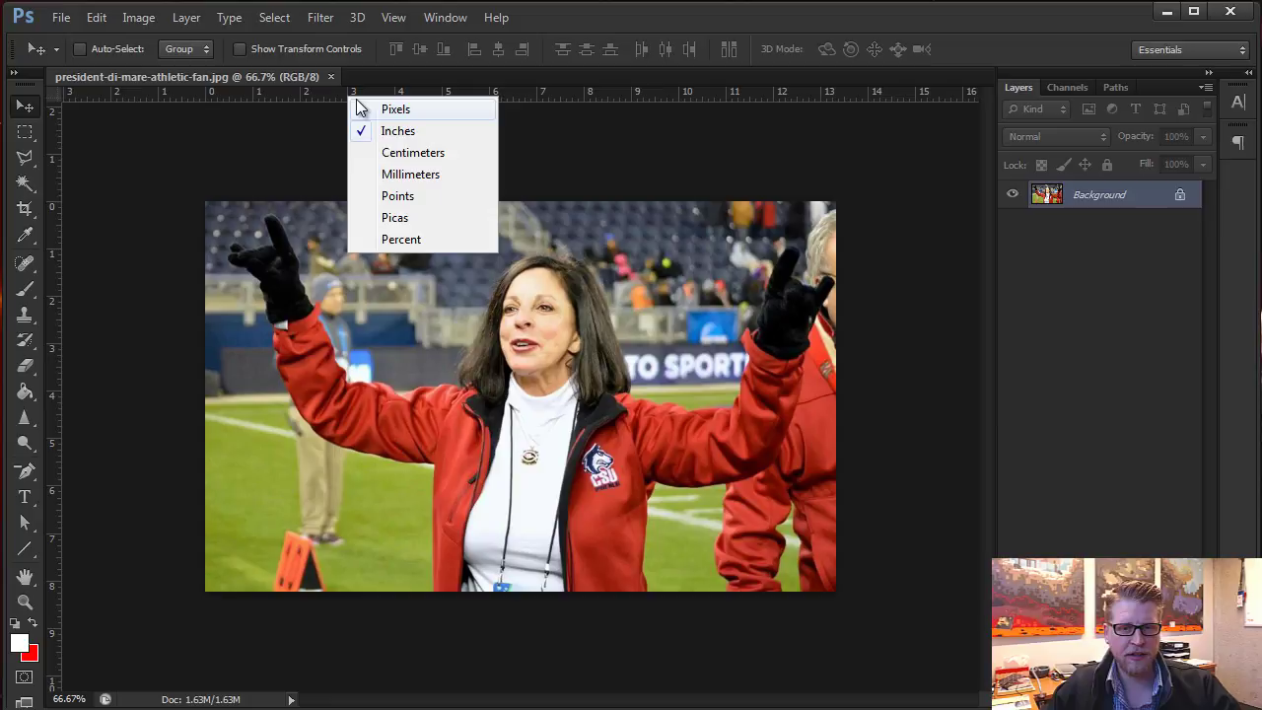
click(386, 109)
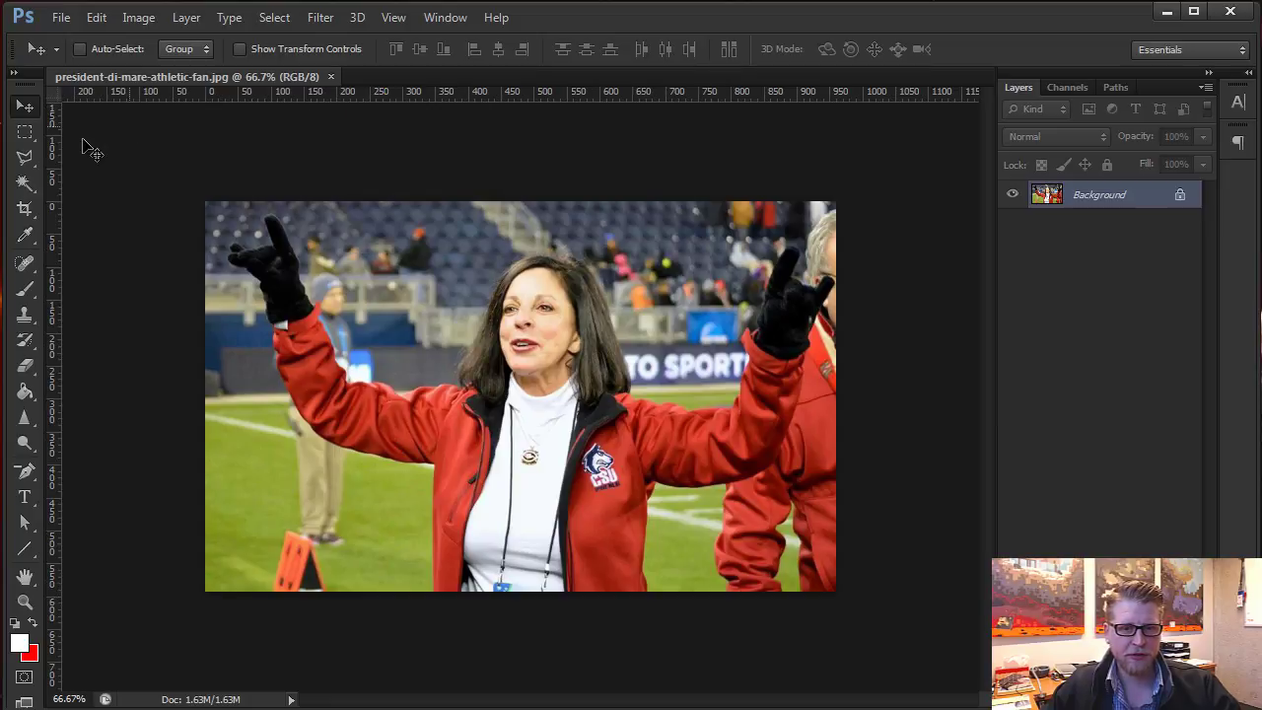
right_click(51, 160)
click(95, 173)
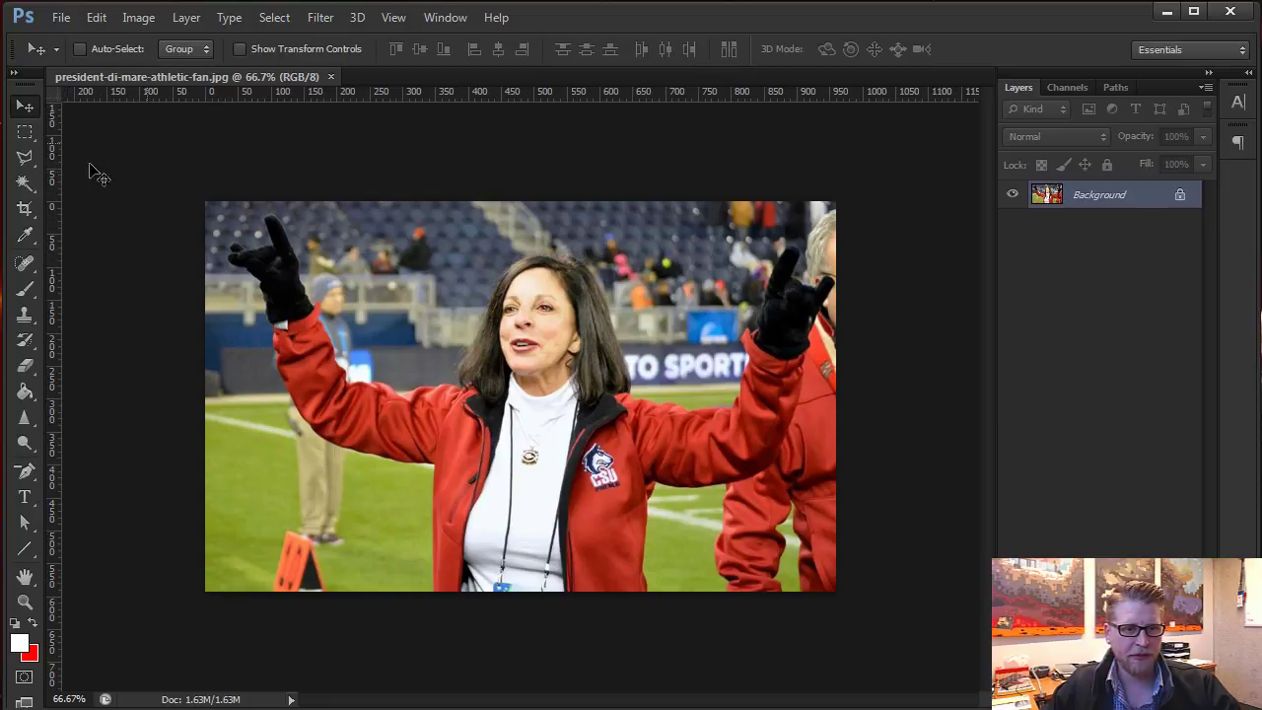
With the Crop tool, drag the corners in to a box of about 102 × 147 px around her face.
click(25, 208)
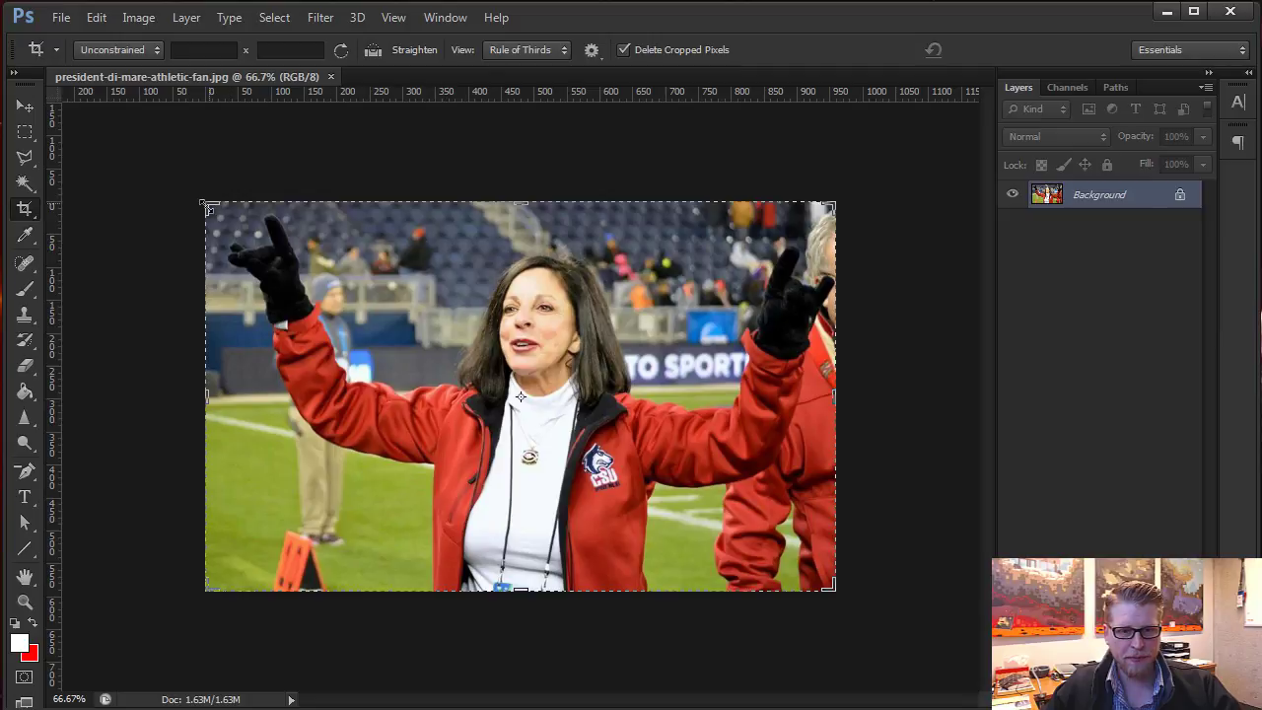
drag(207, 207, 316, 250)
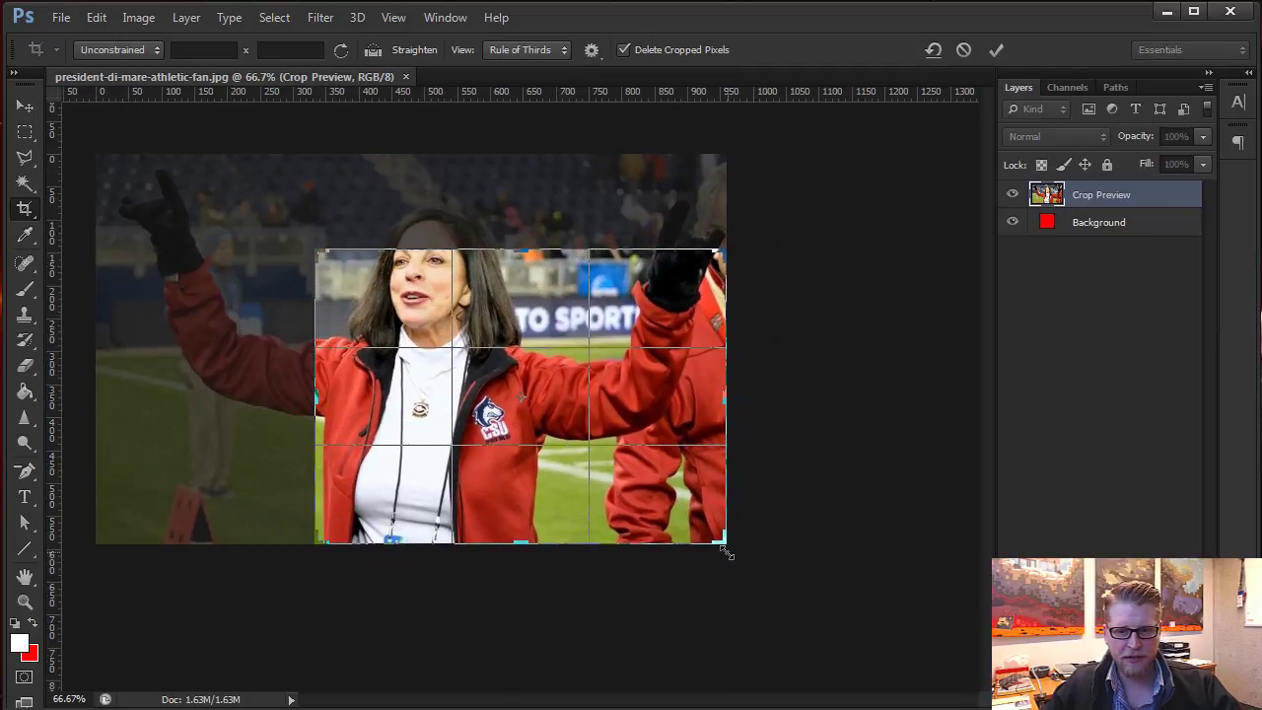
drag(726, 553, 537, 459)
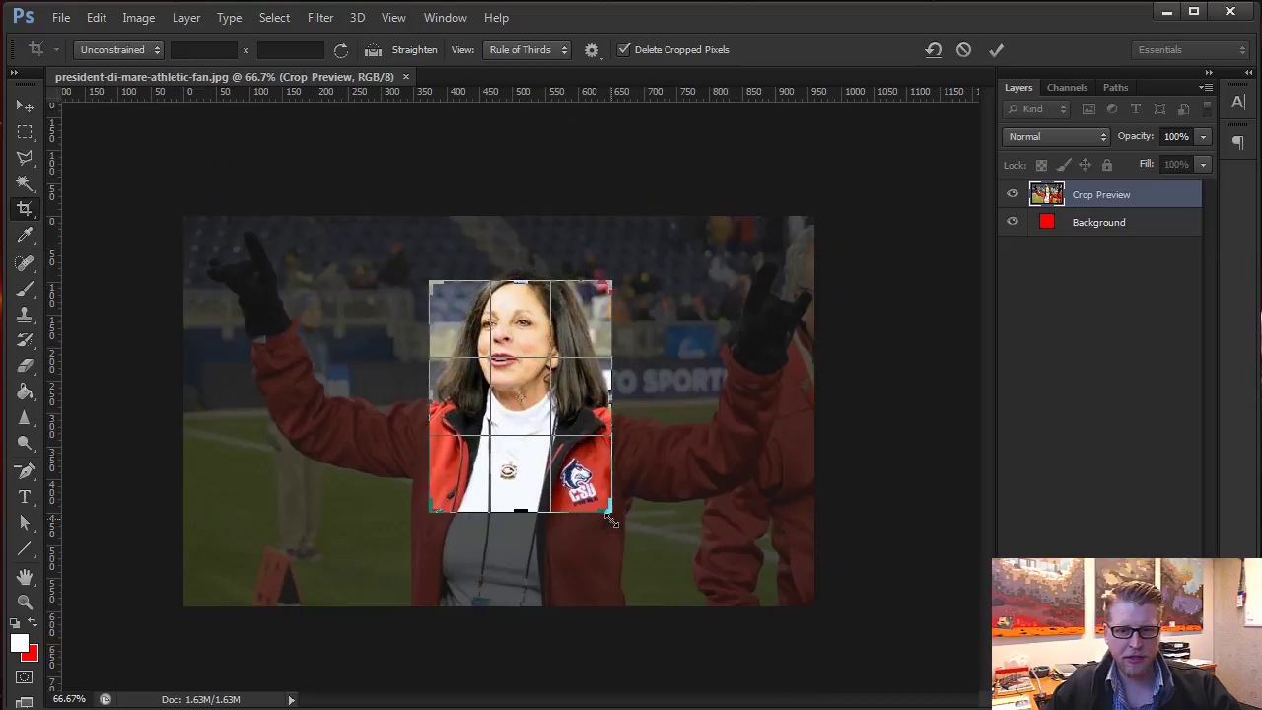
drag(613, 517, 554, 448)
Set the crop to 110 × 150 px and apply it, confirming the crop prompt.
click(190, 48)
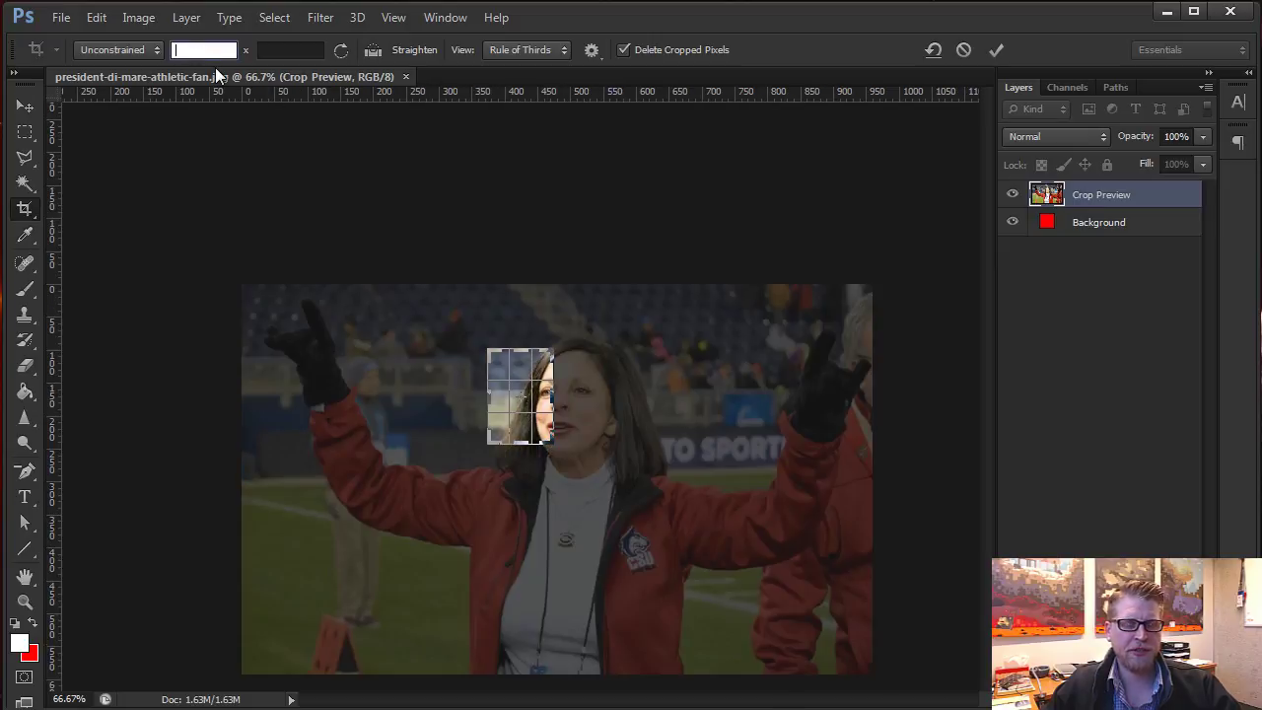
key(Tab)
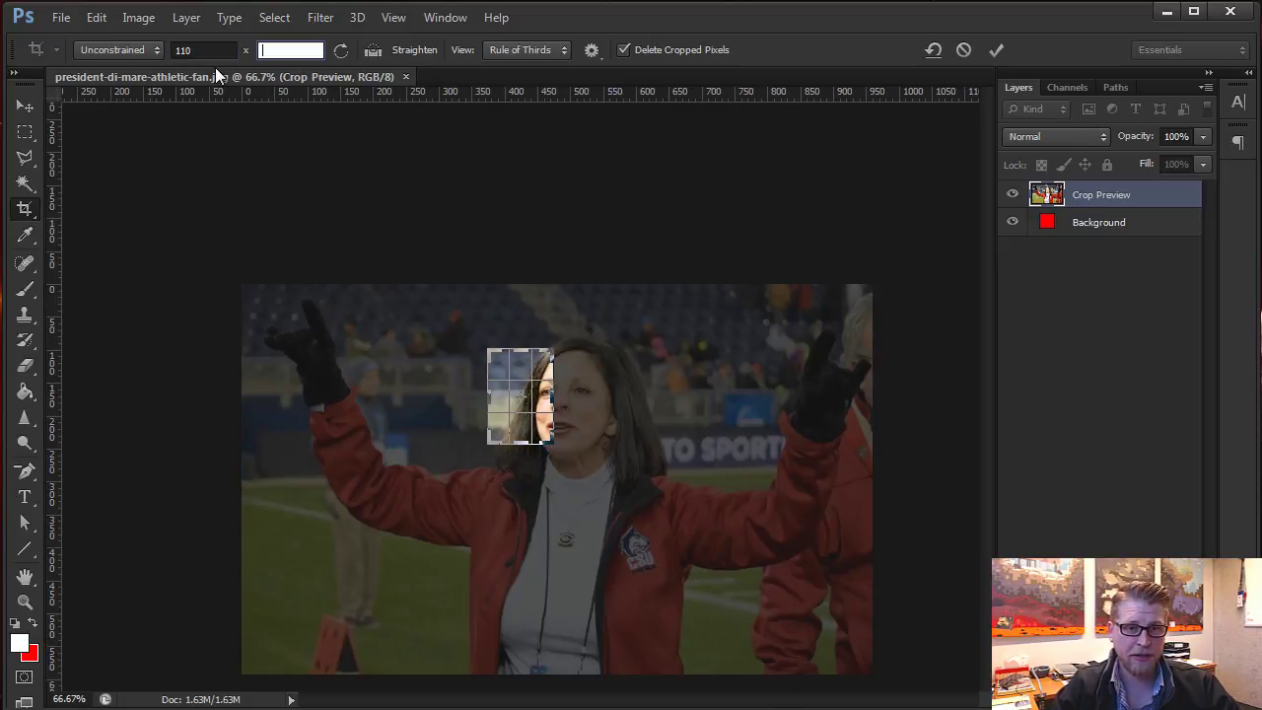
text(150)
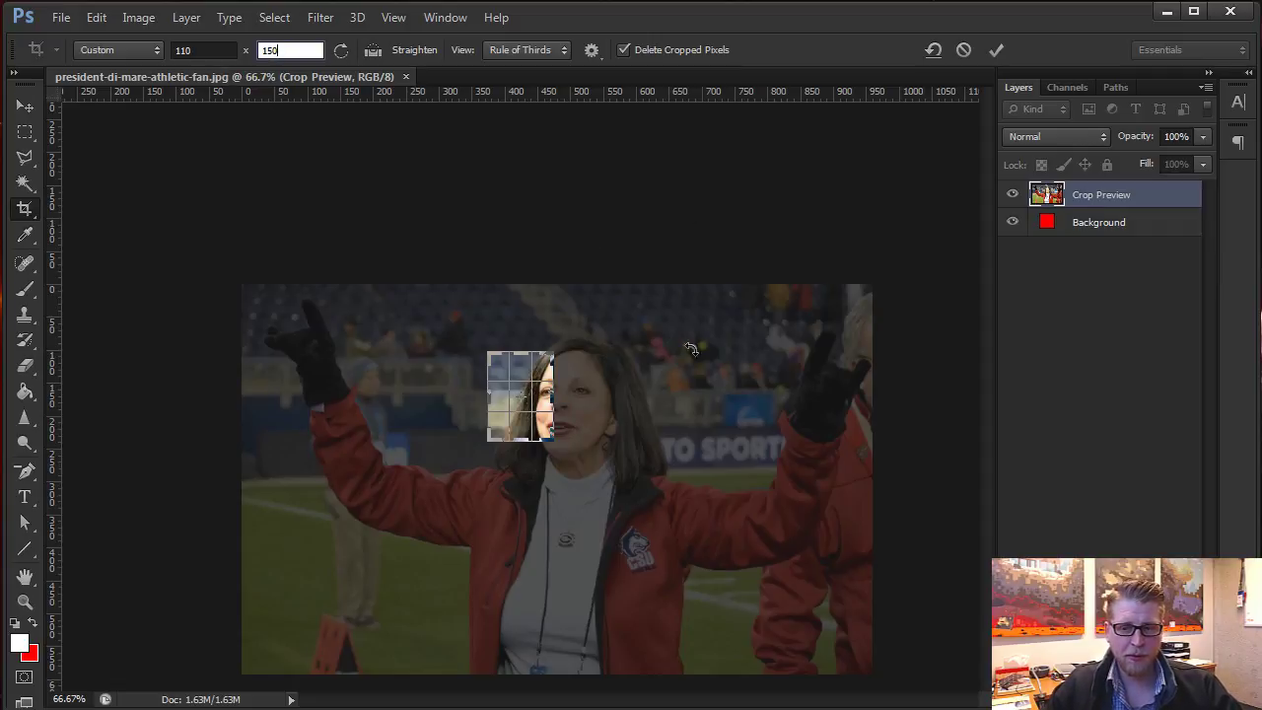
click(25, 109)
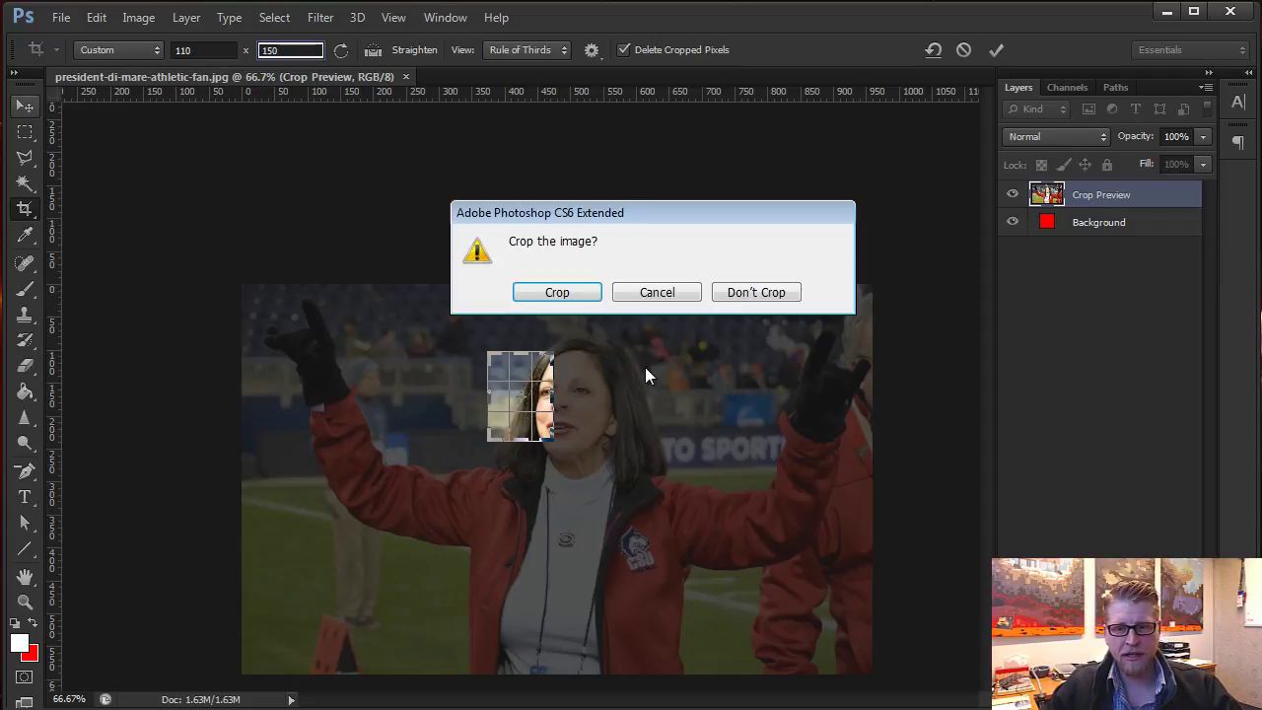
click(555, 294)
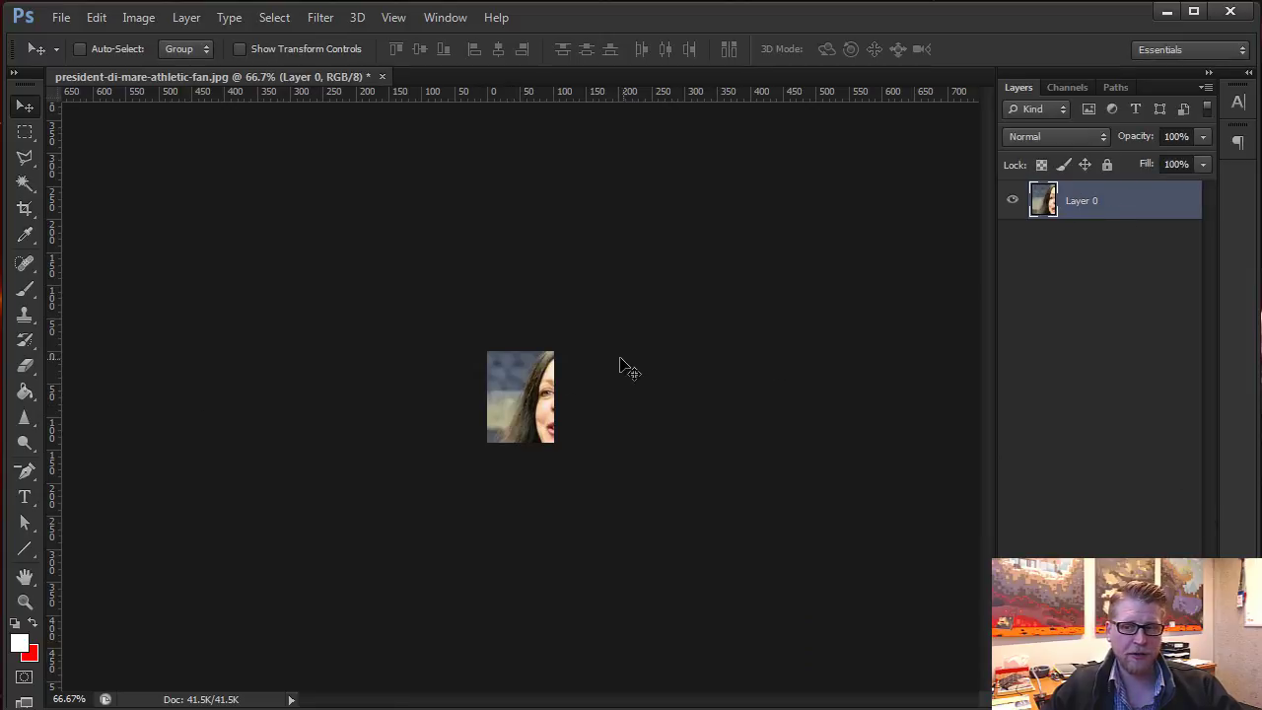
mouse_move(529, 406)
mouse_down()
mouse_move(520, 354)
mouse_move(528, 406)
mouse_up()
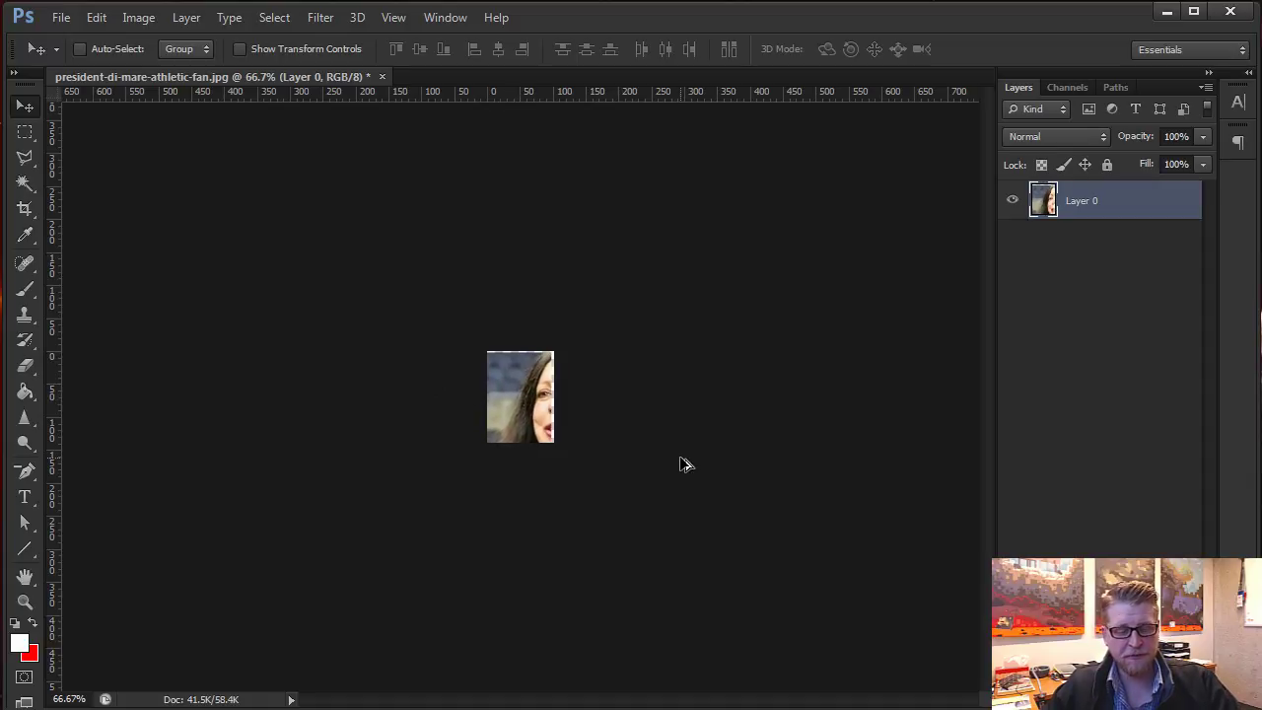
Step back twice with Ctrl+Alt+Z to undo the shift and crop, then fit the photo in view.
key(ctrl+alt+z)
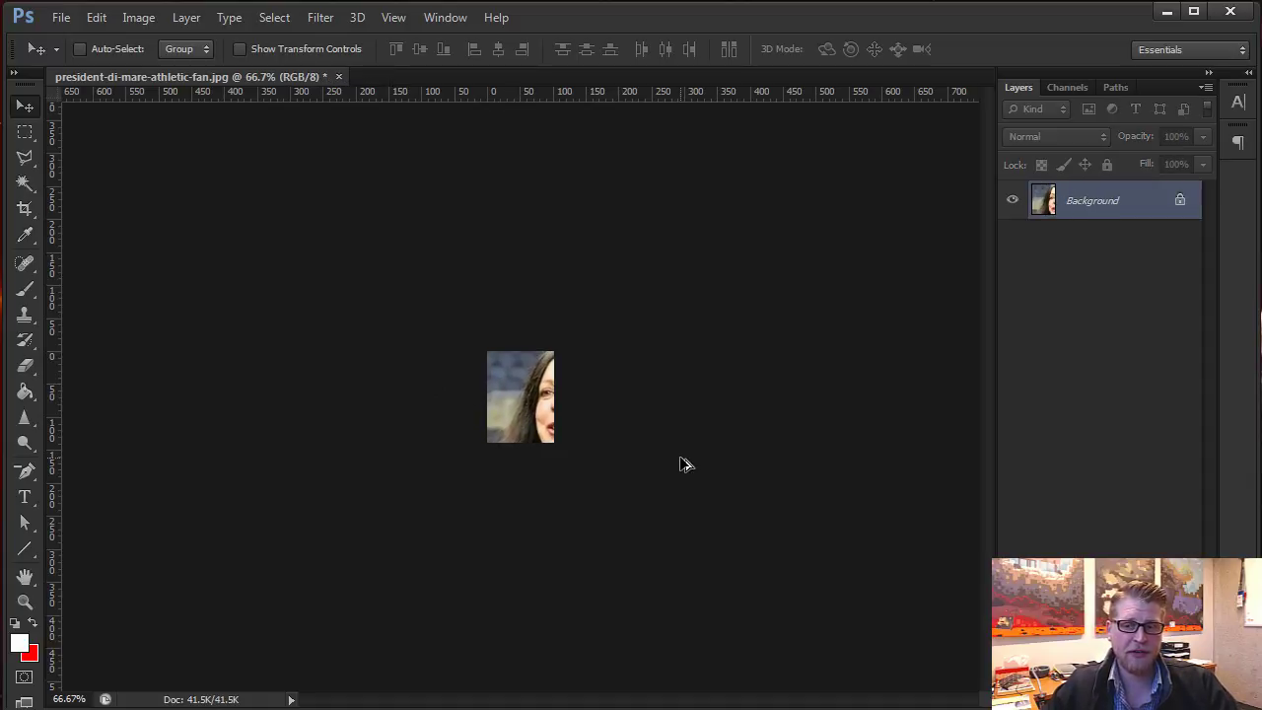
key(ctrl+alt+z)
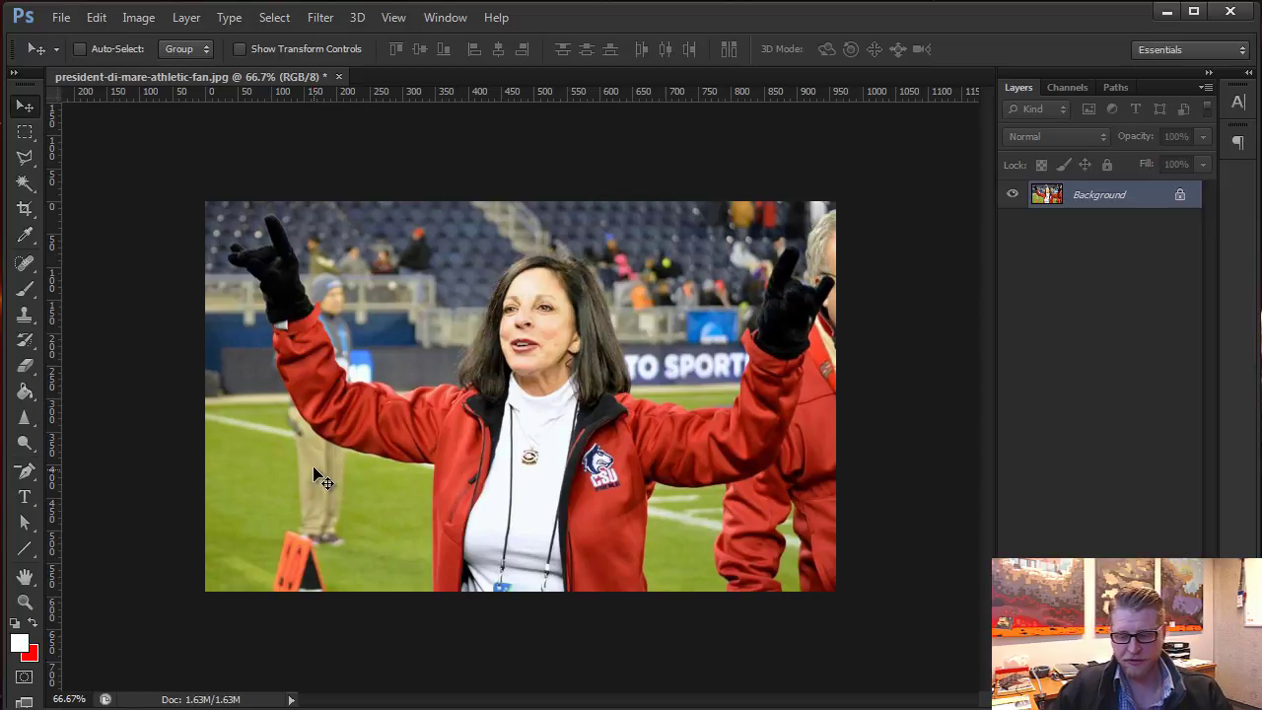
key(ctrl+1)
key(ctrl+plus)
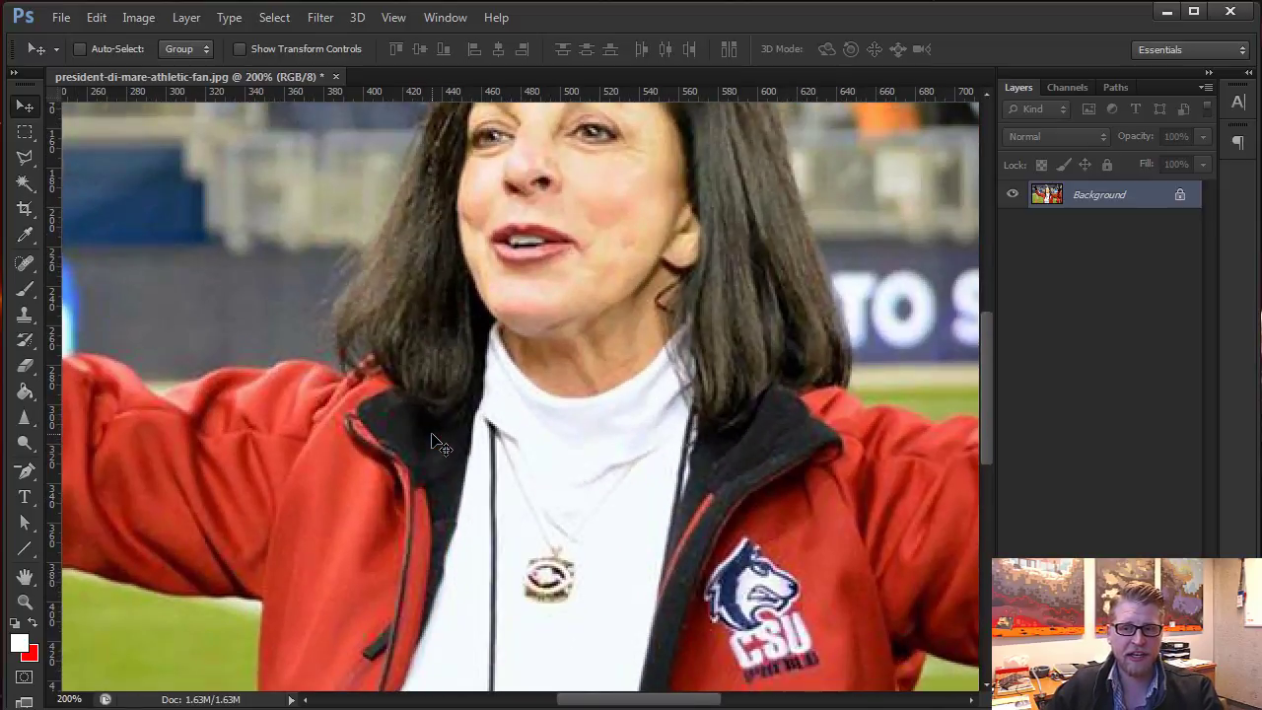
key(ctrl+0)
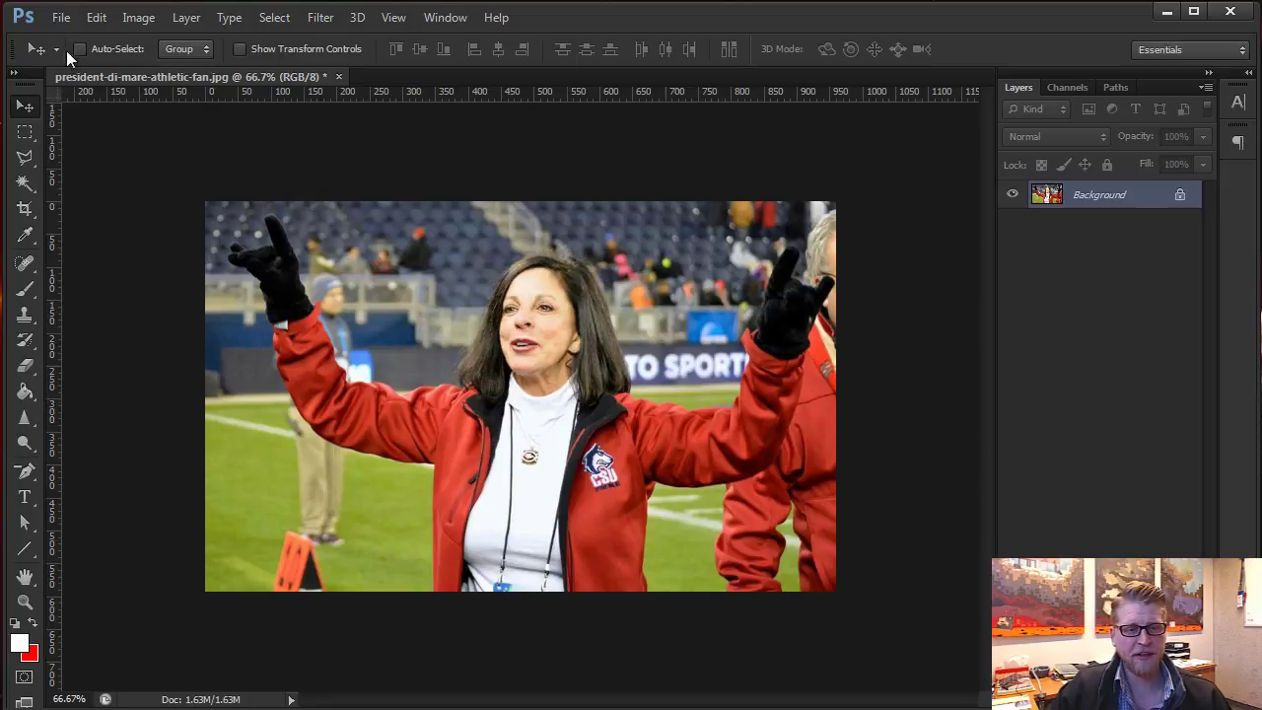
click(55, 24)
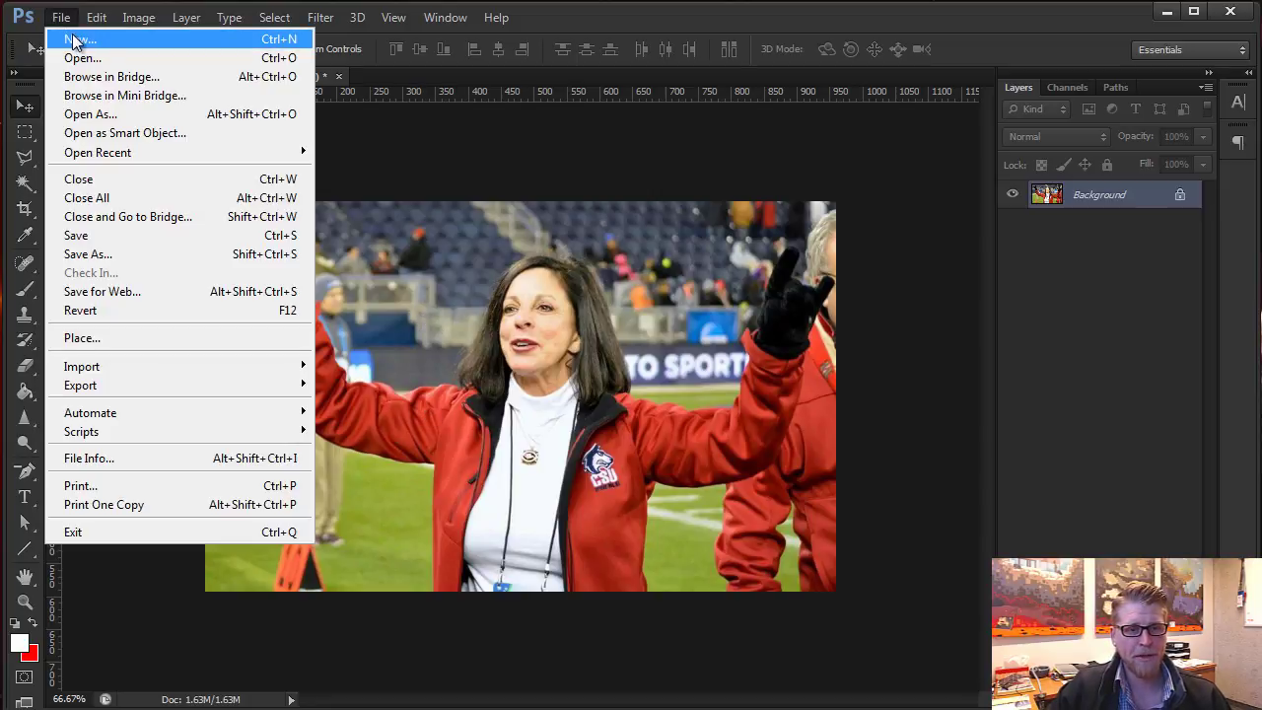
Make a new document 110 px wide and 150 px high with a transparent background.
click(79, 38)
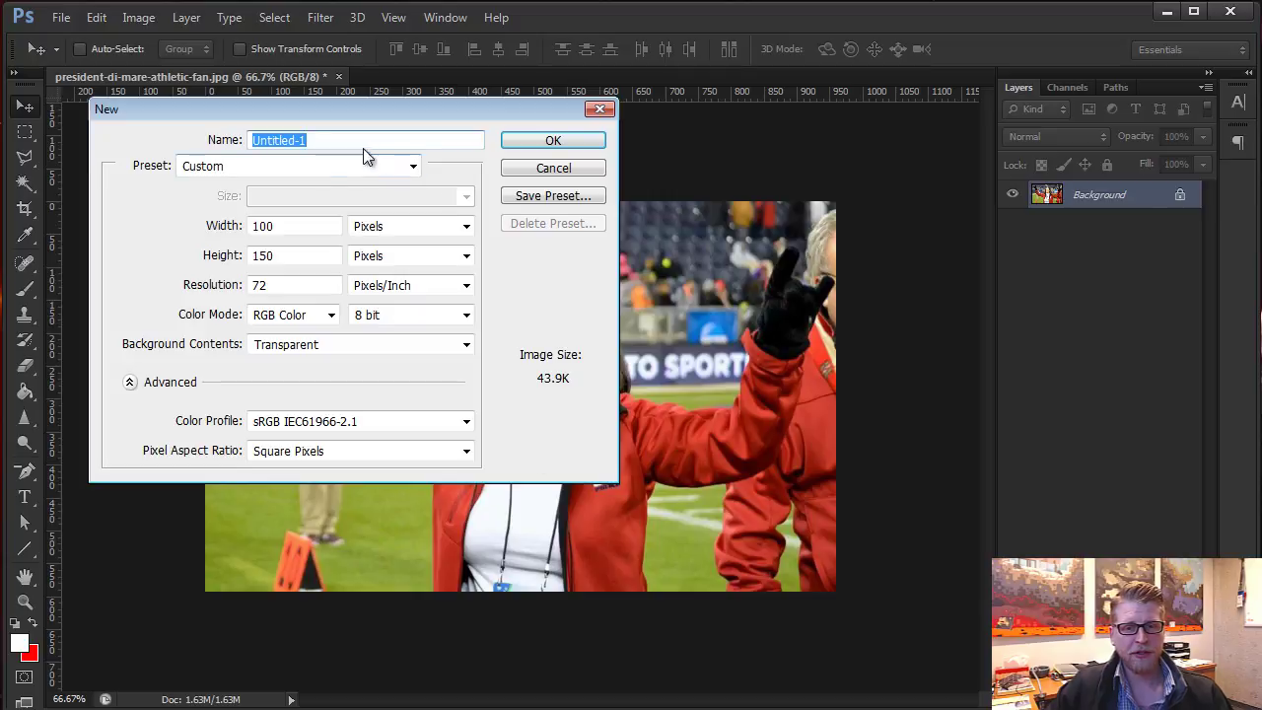
drag(356, 117, 429, 159)
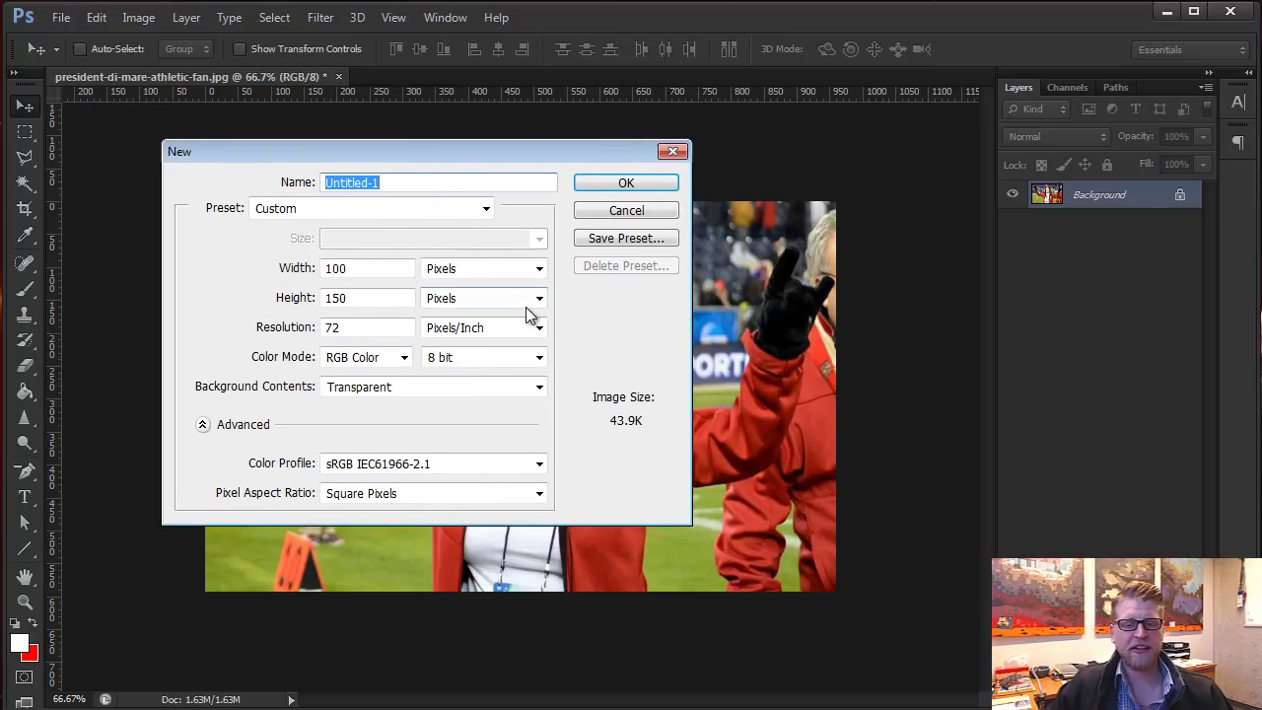
double_click(385, 273)
text(110)
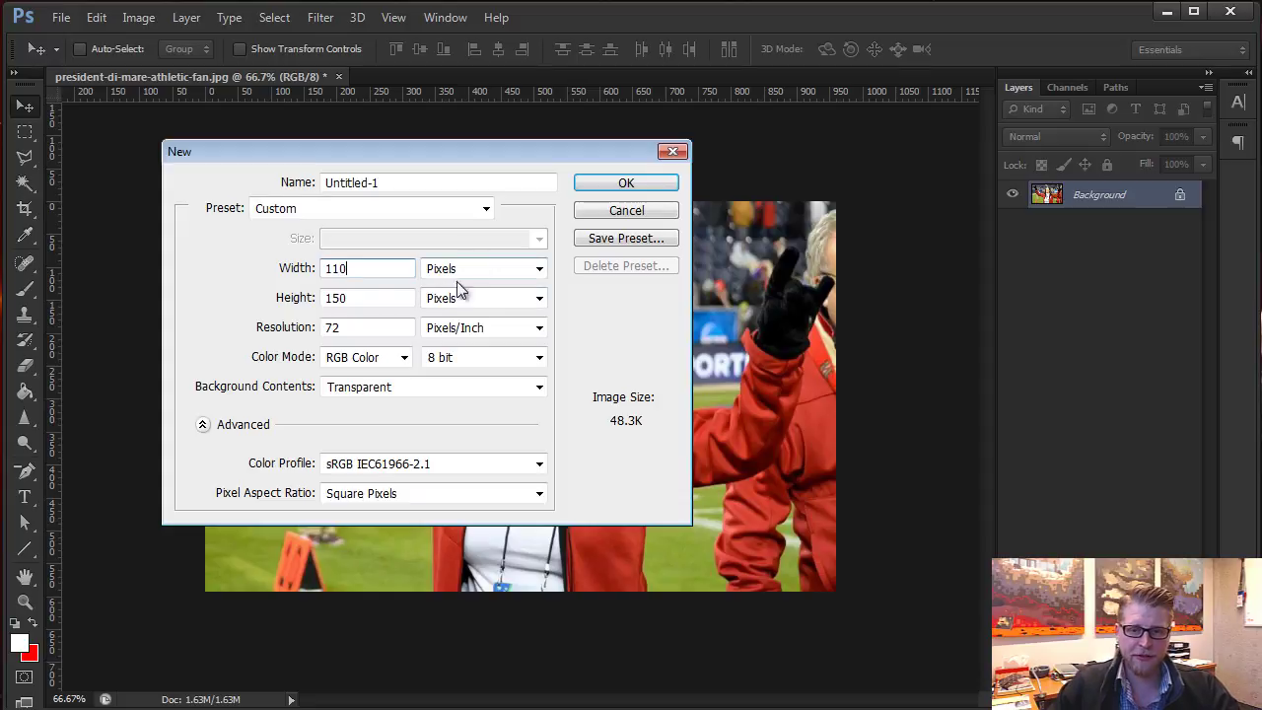
drag(363, 297, 263, 300)
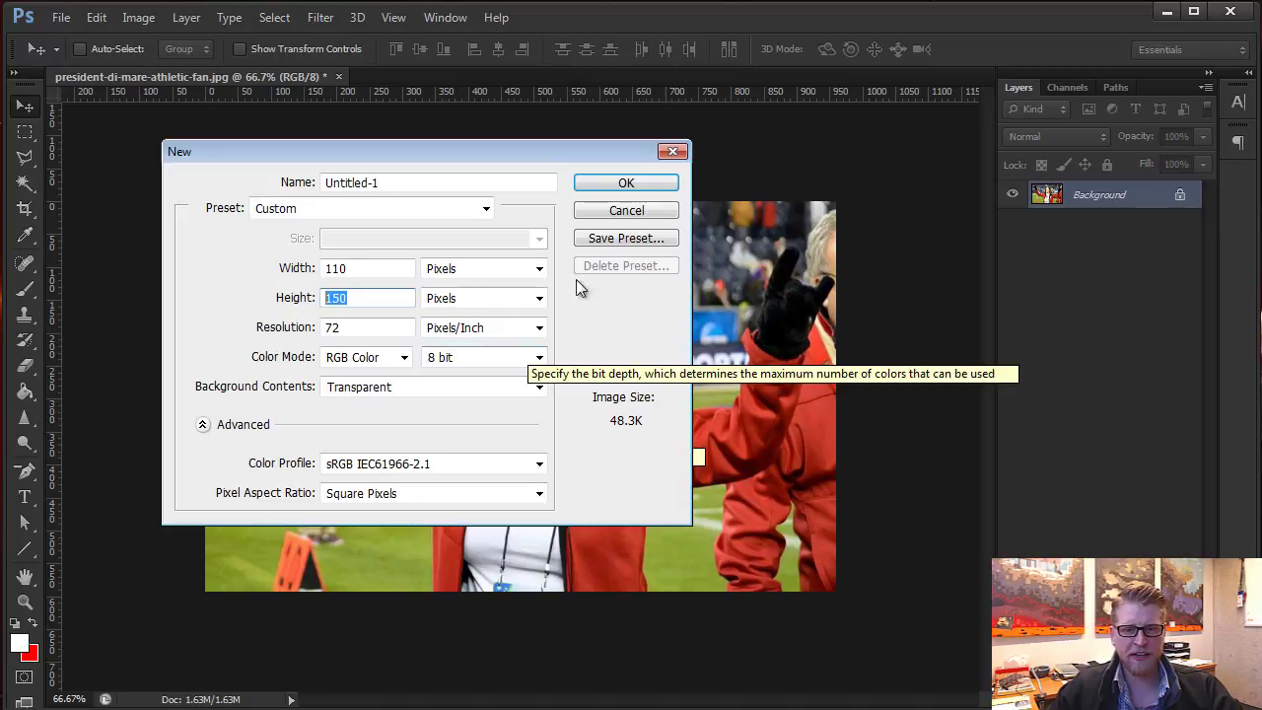
click(607, 190)
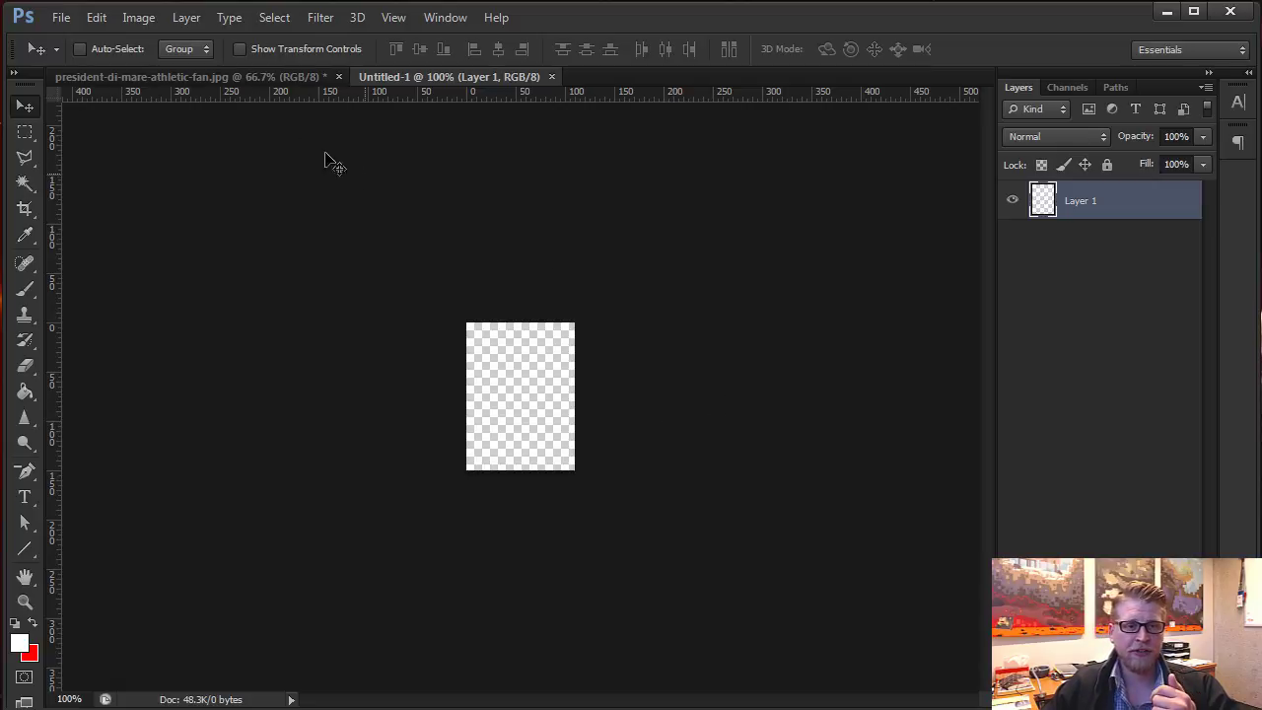
Place president-di-mare-athletic-fan.jpg from the Desktop into Untitled-1 via File > Place.
click(65, 20)
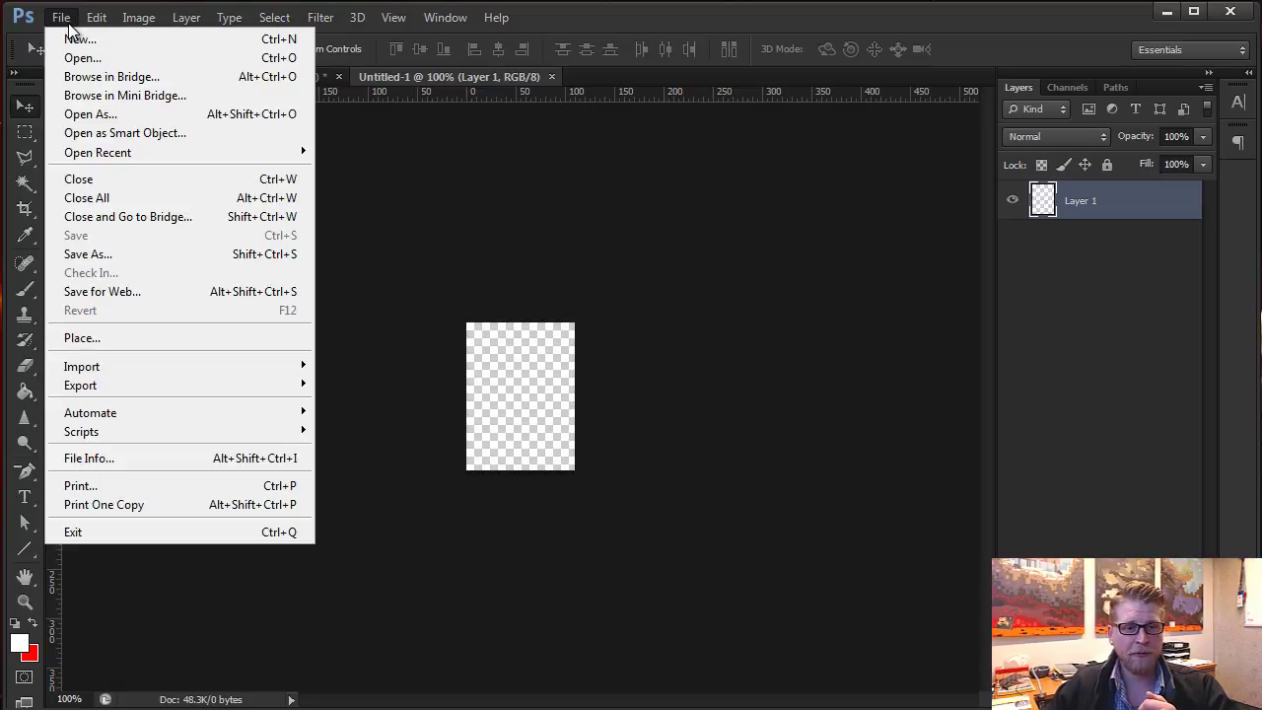
click(112, 338)
click(552, 532)
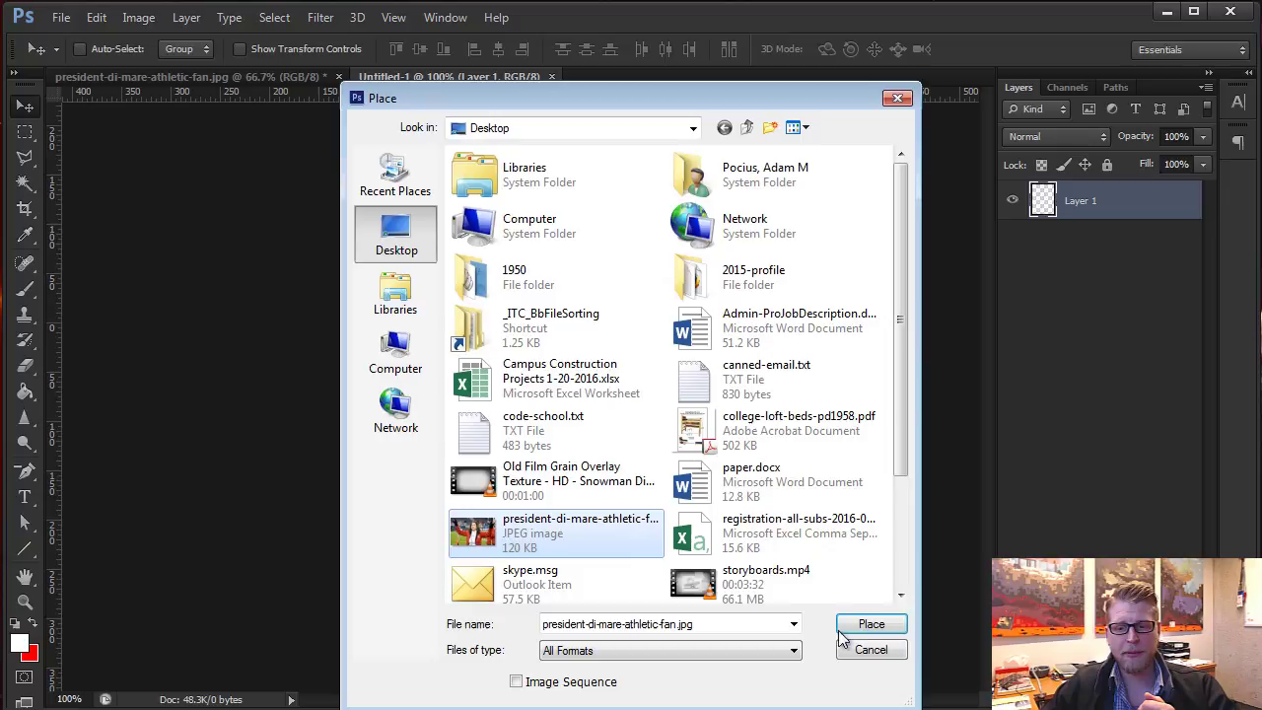
click(870, 623)
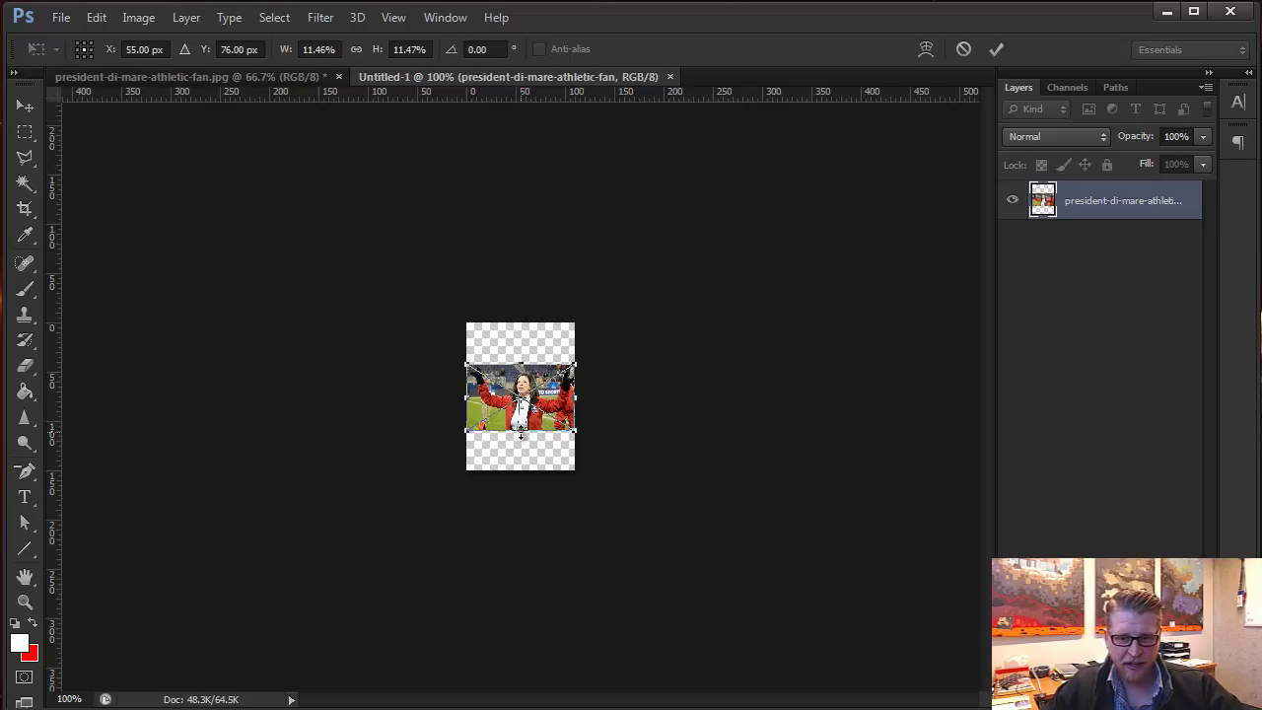
Stretch the placed photo with its transform handles at 300% zoom, then cancel the placement.
drag(521, 435, 519, 482)
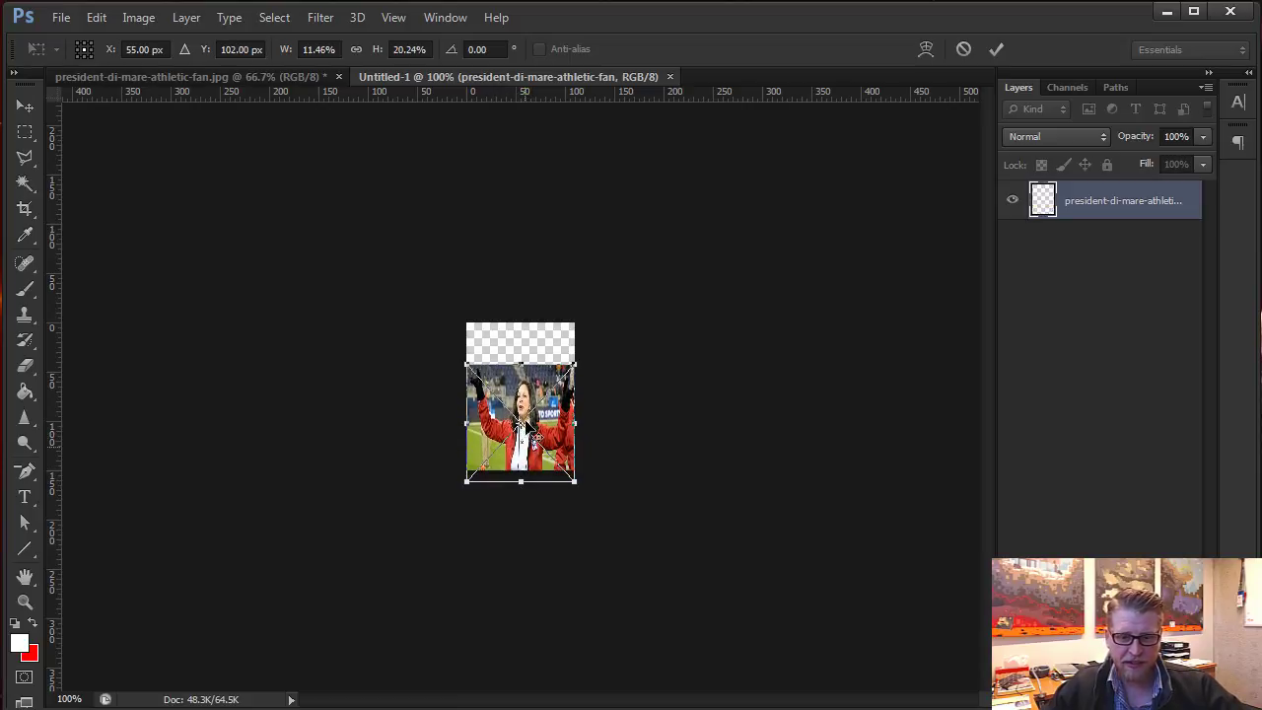
drag(521, 365, 520, 315)
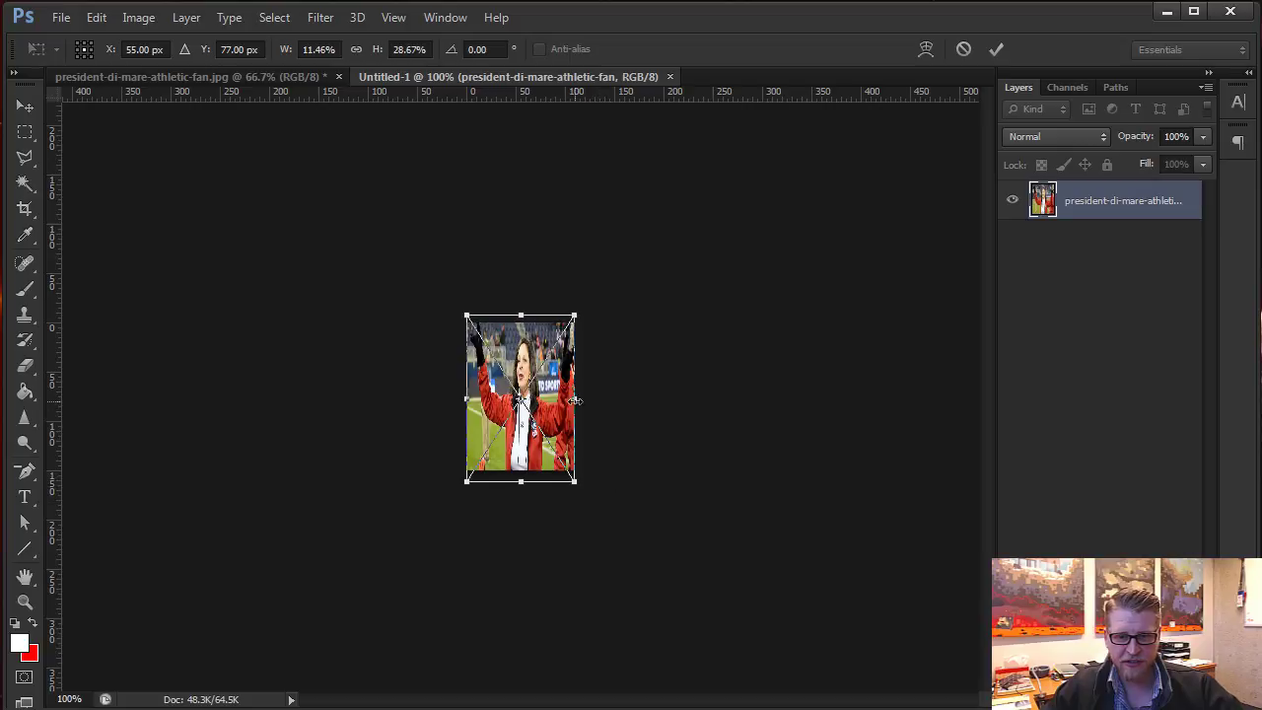
drag(576, 398, 605, 398)
drag(465, 399, 421, 399)
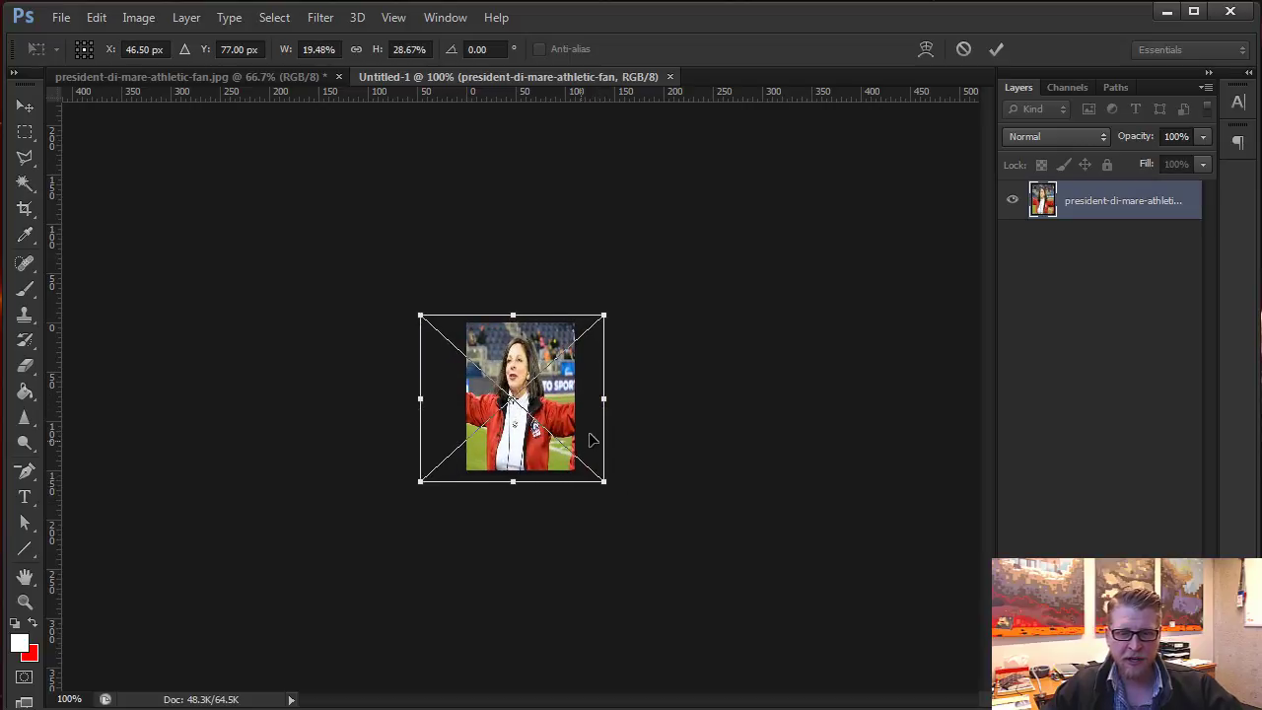
key(ctrl+plus)
key(ctrl+plus)
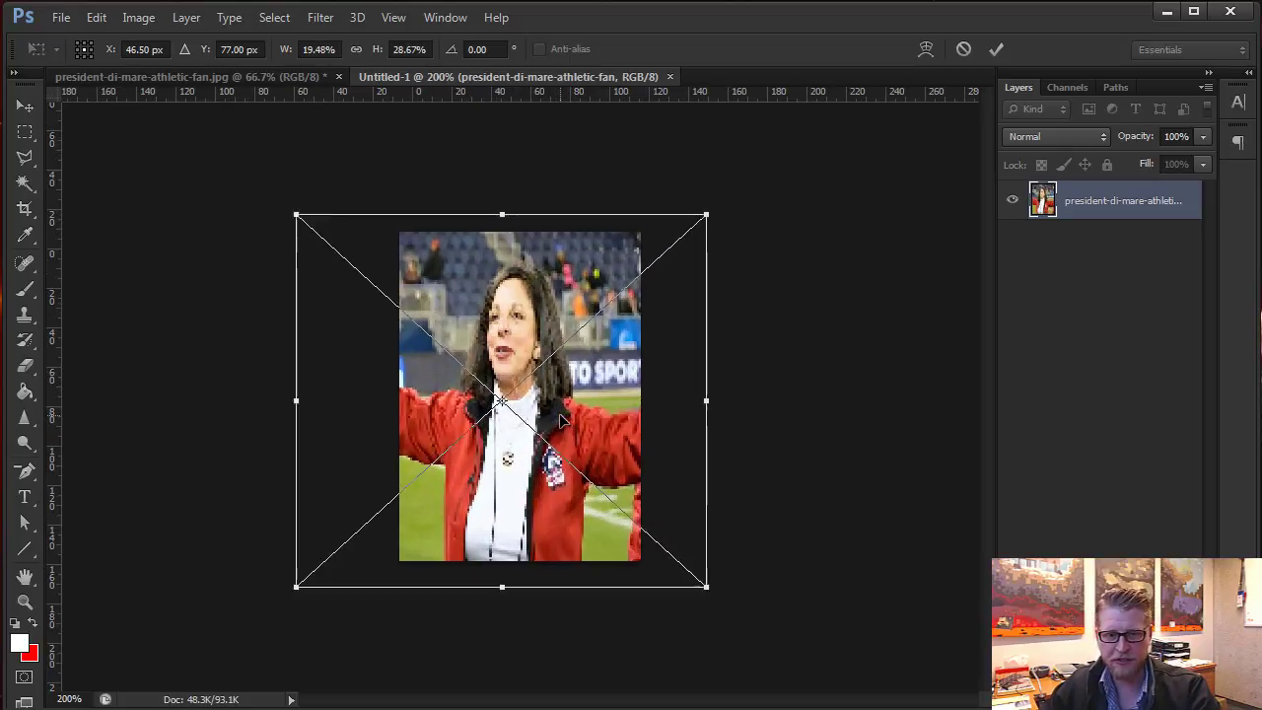
mouse_move(771, 404)
mouse_down()
mouse_move(681, 405)
mouse_move(842, 404)
mouse_move(547, 404)
mouse_move(780, 402)
mouse_up()
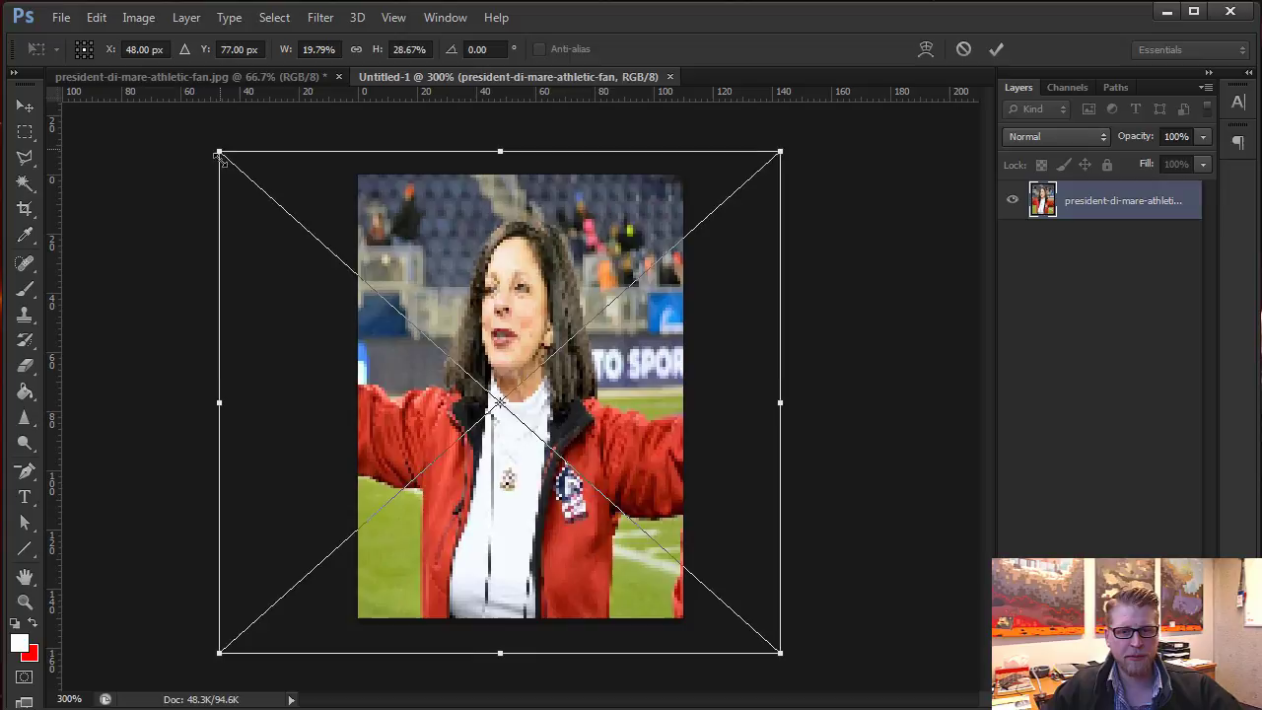
mouse_move(220, 151)
mouse_down()
mouse_move(231, 315)
mouse_move(251, 108)
mouse_move(237, 143)
mouse_up()
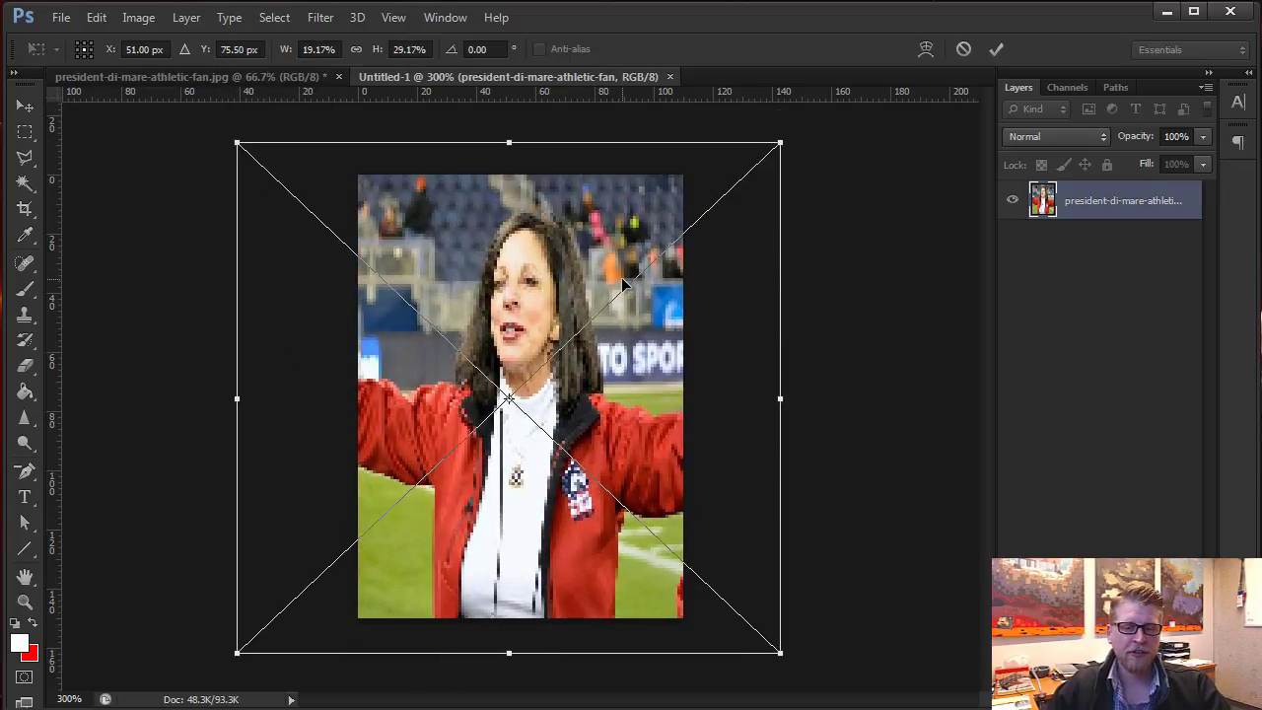
key(Escape)
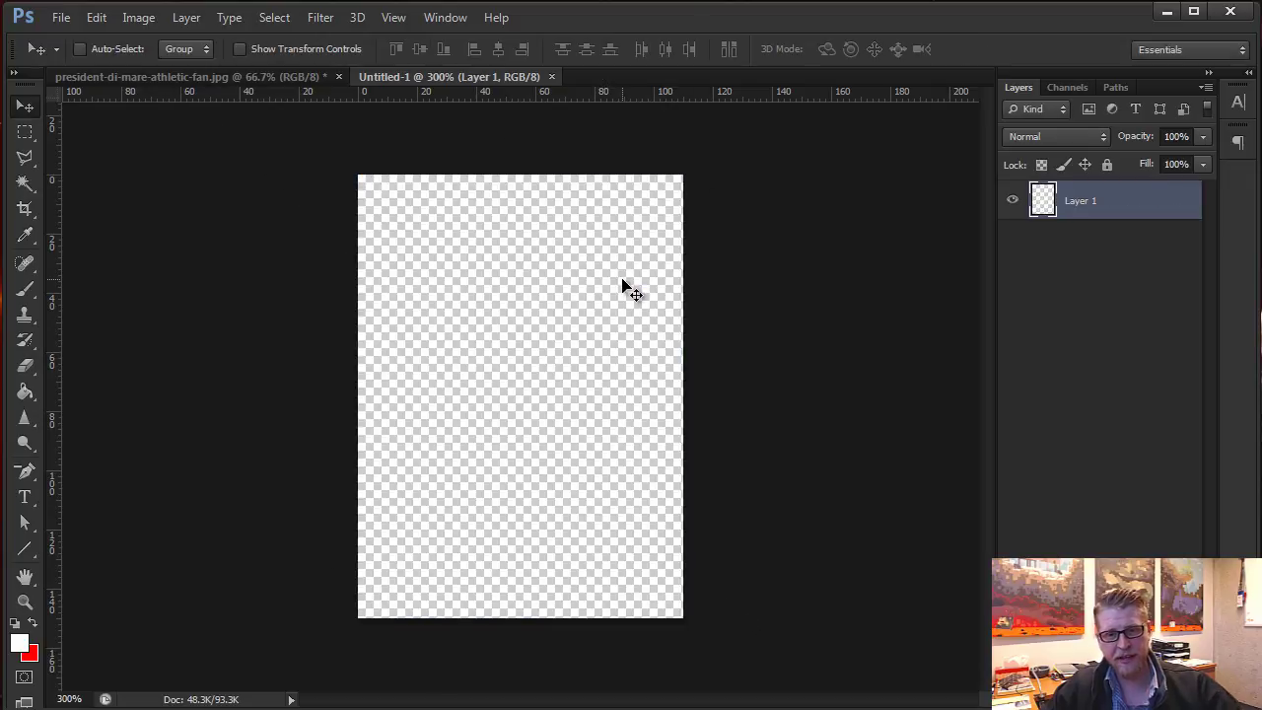
Place president-di-mare-athletic-fan.jpg again and set the canvas zoom to 200%.
click(60, 17)
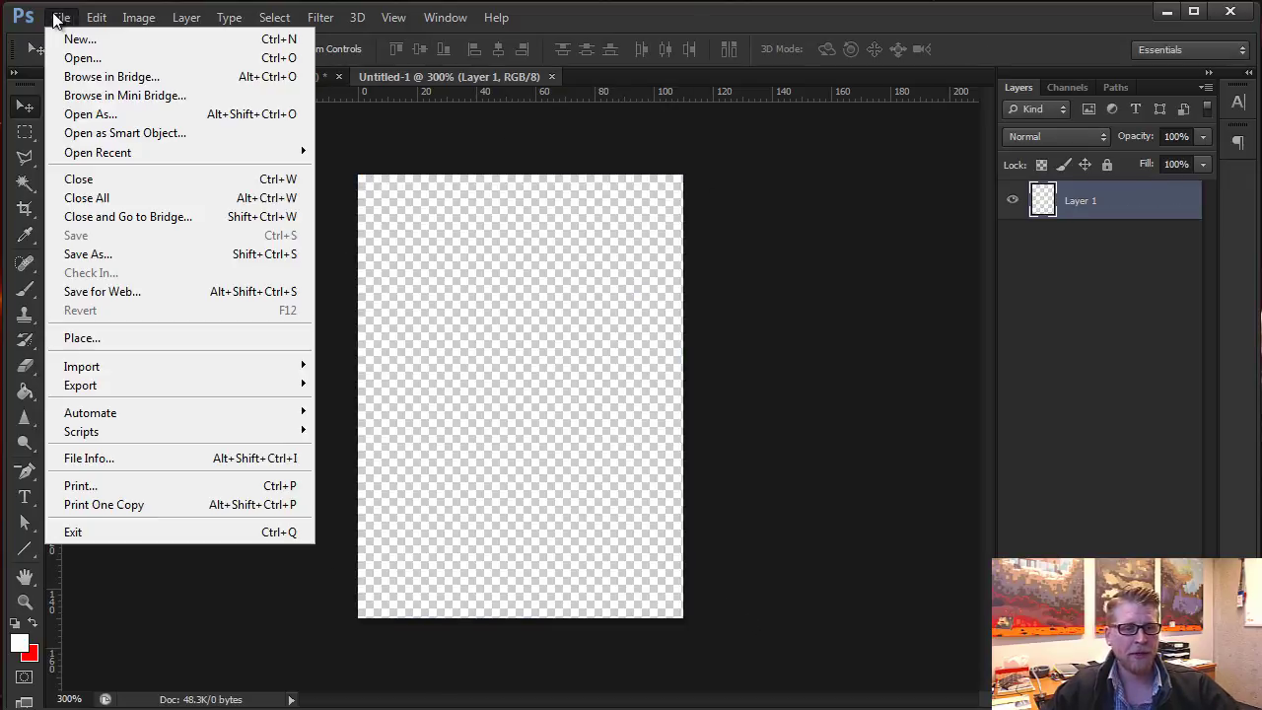
click(89, 337)
click(557, 533)
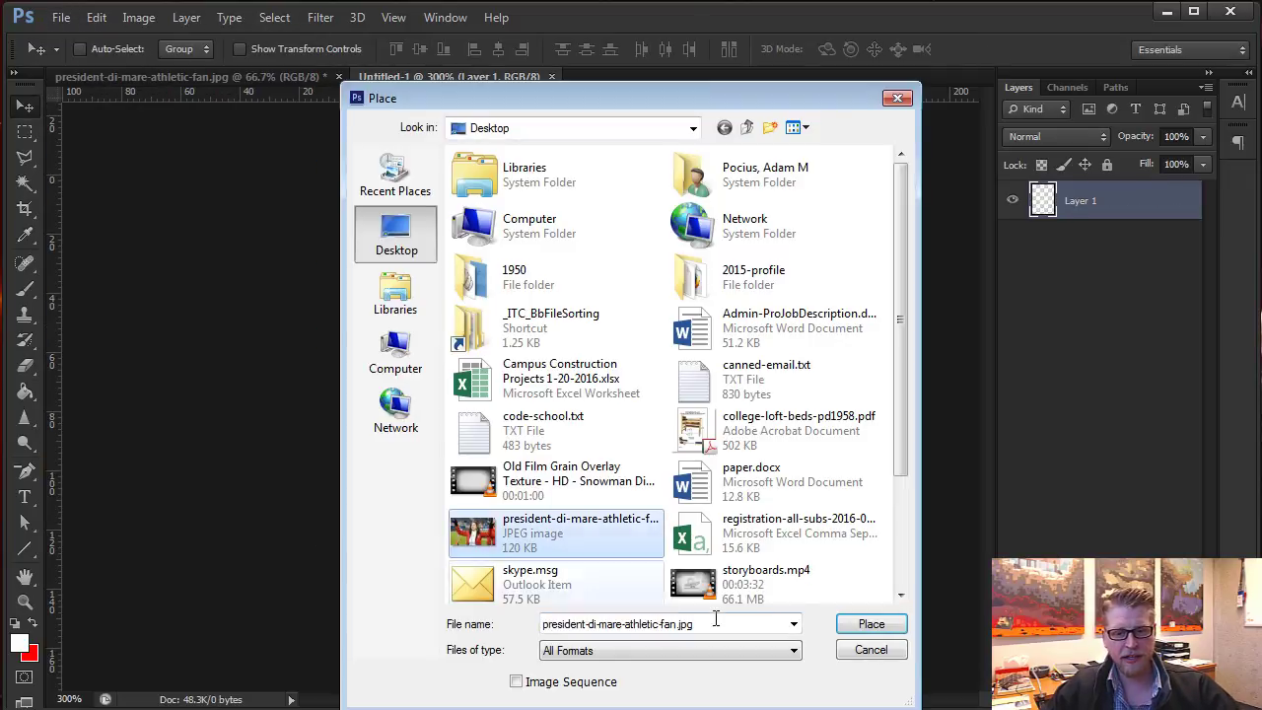
click(872, 623)
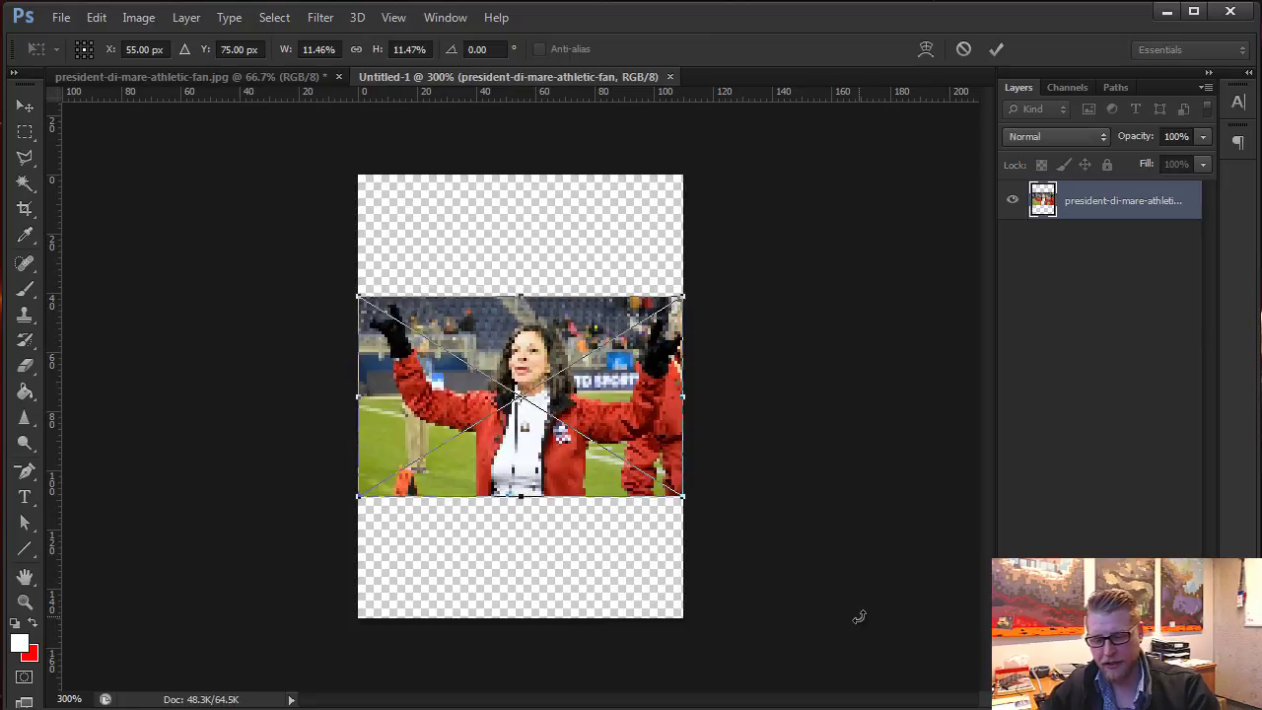
key(ctrl+minus)
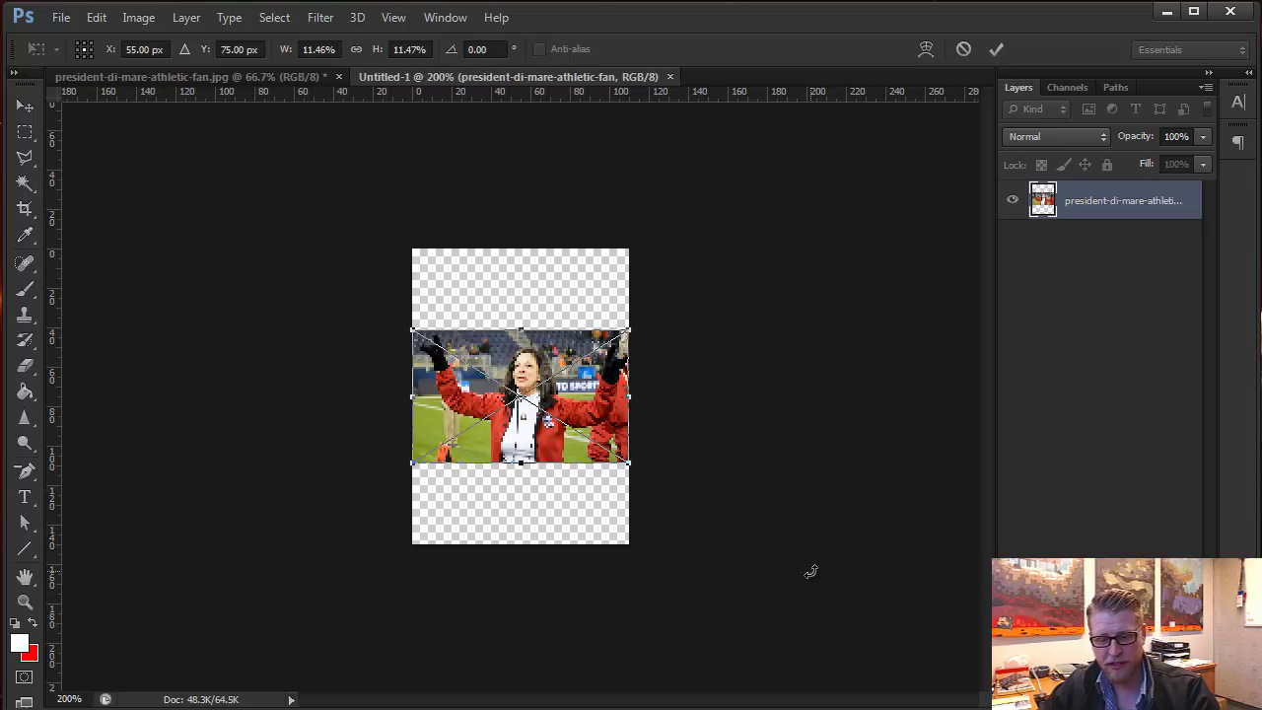
key(ctrl+minus)
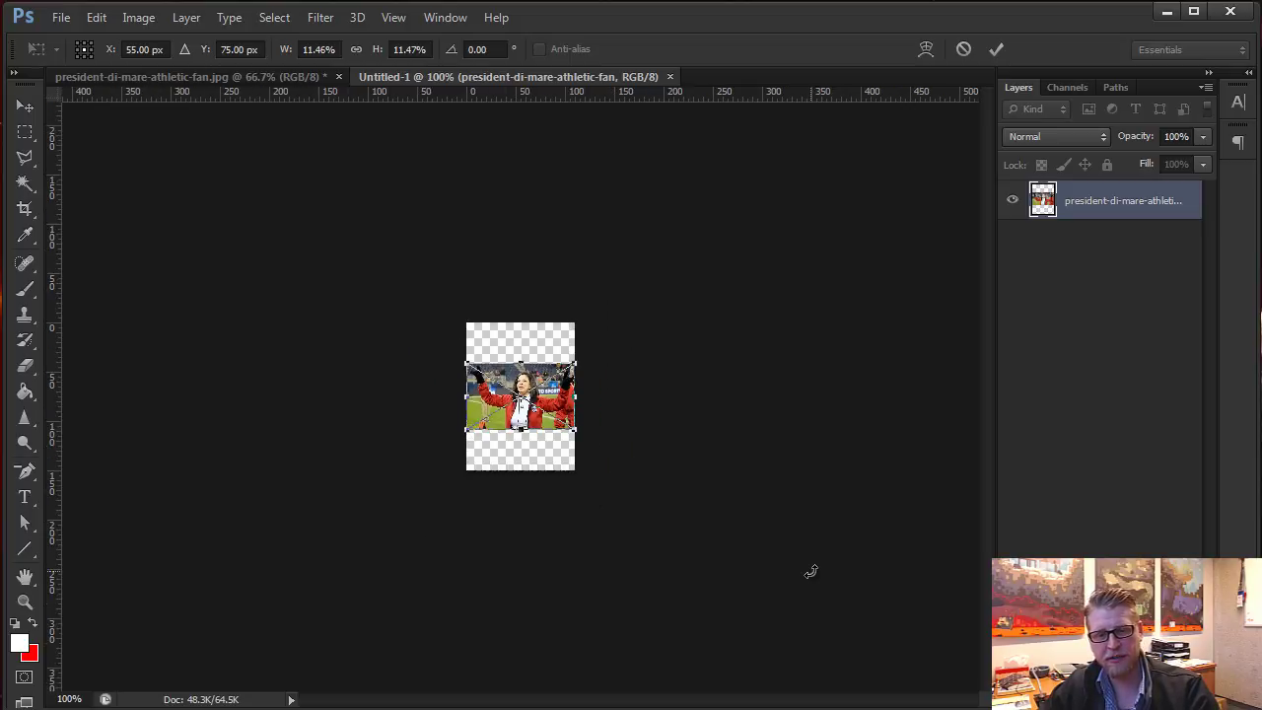
key(ctrl+plus)
key(ctrl+plus)
key(ctrl+minus)
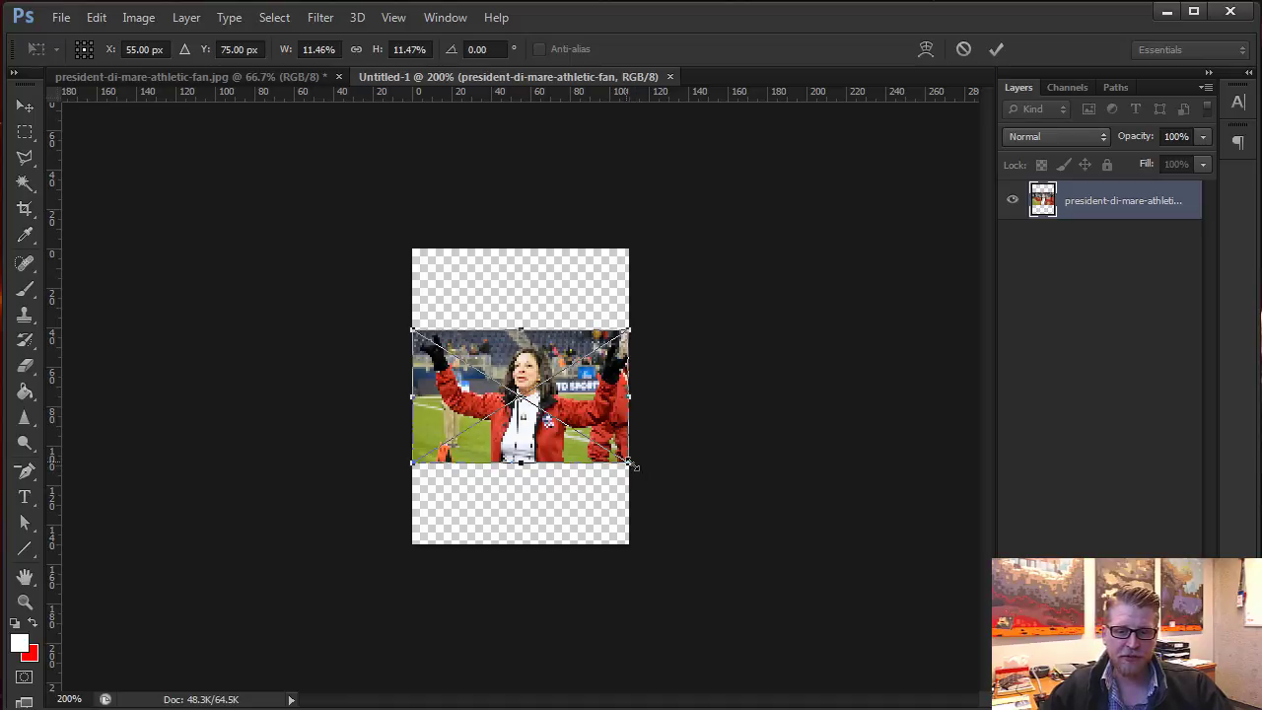
Scale the photo proportionally to about 38.75%, centre her face in the canvas, and commit.
drag(636, 465, 853, 687)
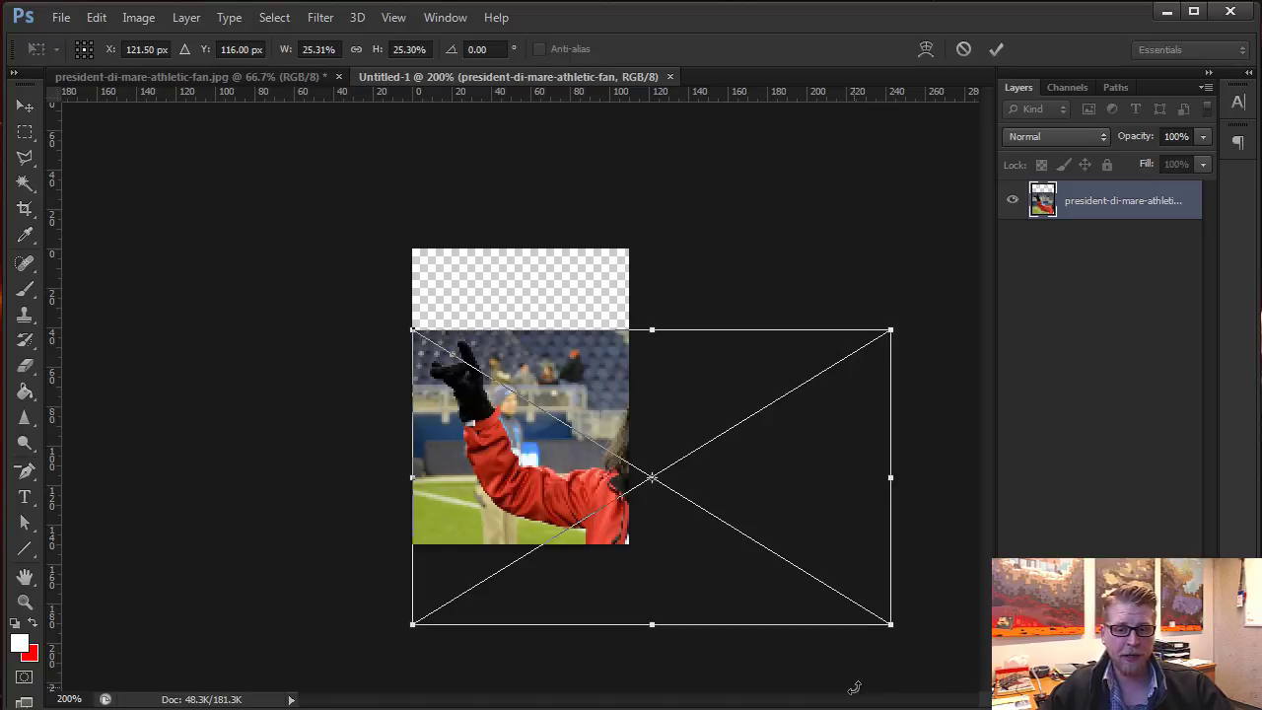
drag(781, 484, 578, 367)
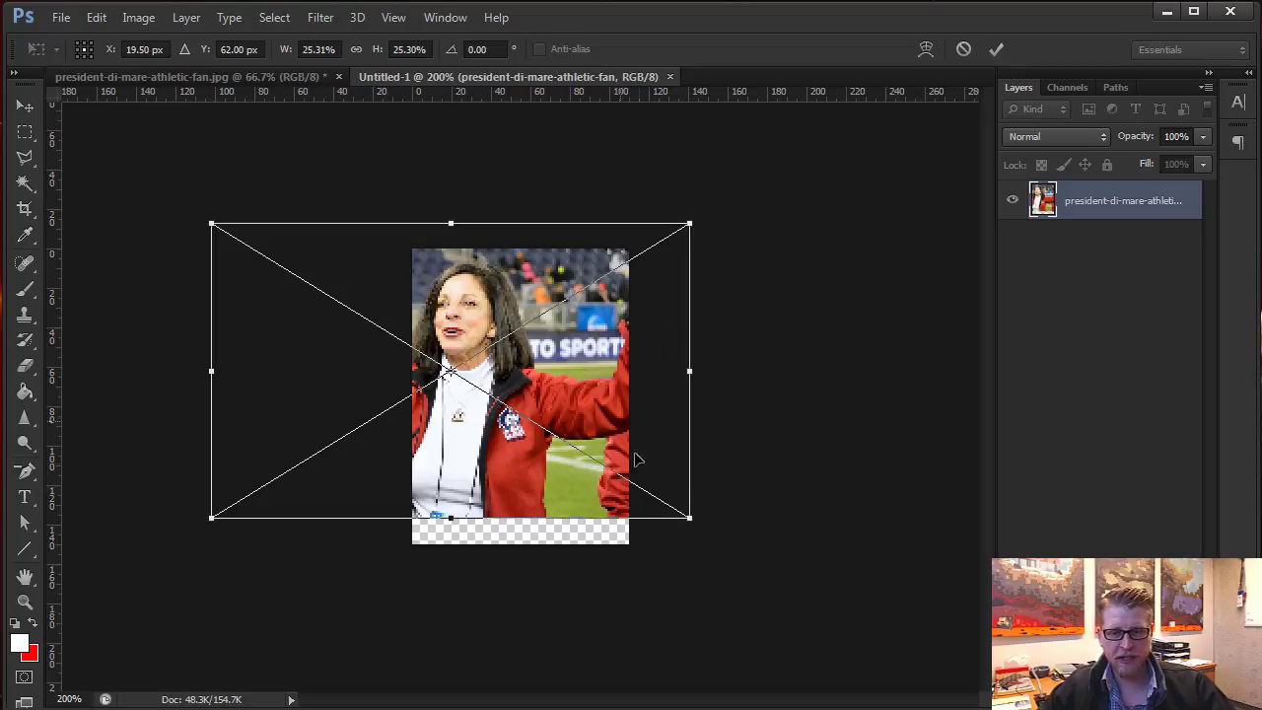
drag(693, 520, 944, 675)
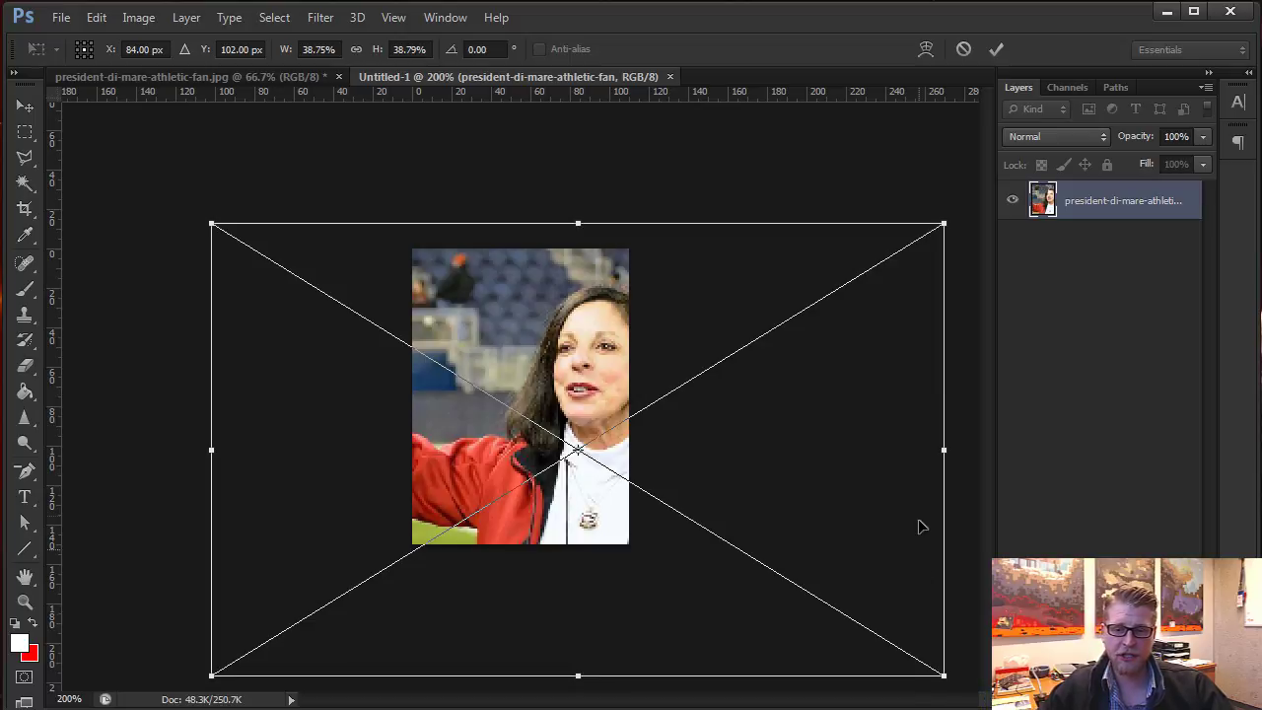
drag(853, 450, 776, 446)
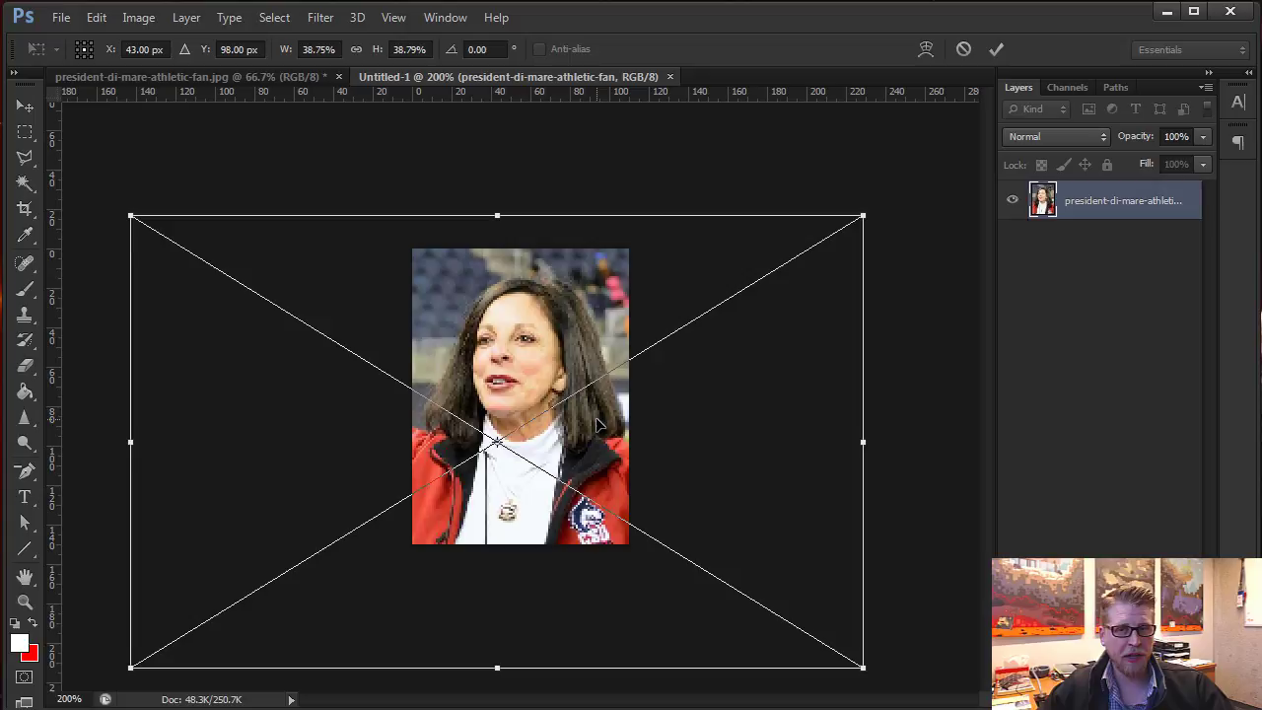
key(Return)
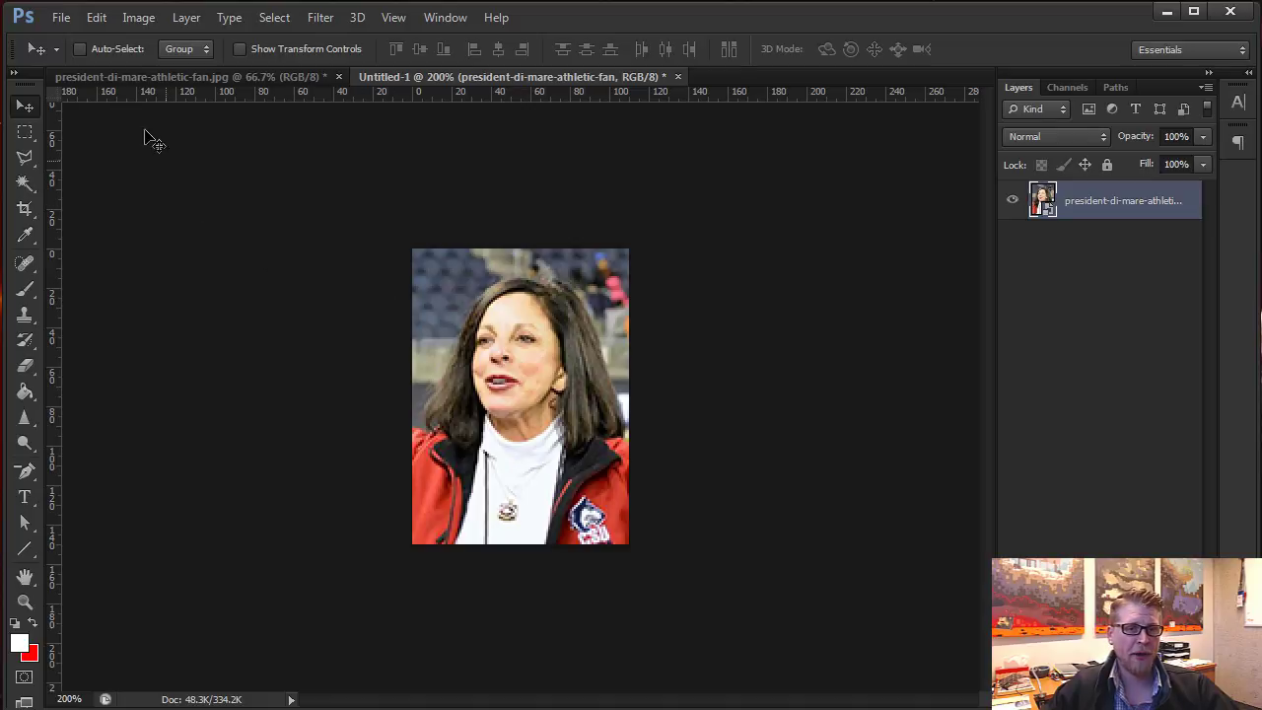
Open File > Save for Web for Untitled-1.
click(60, 18)
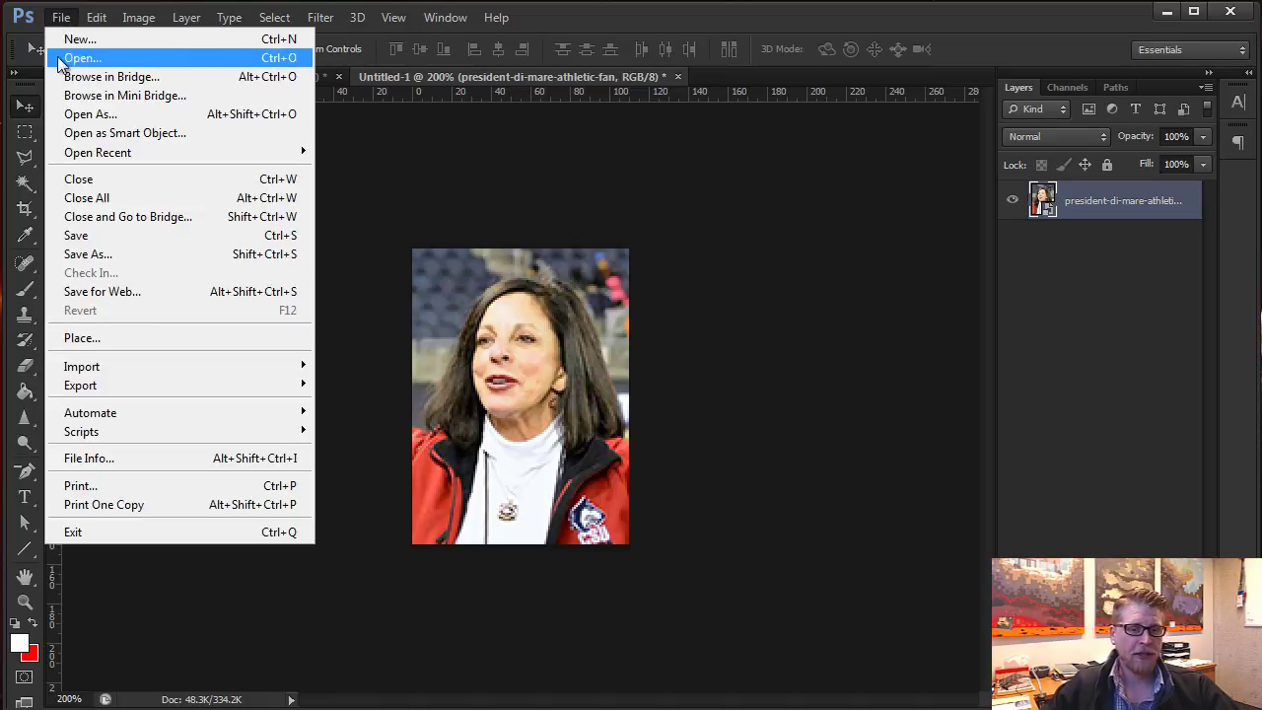
click(108, 291)
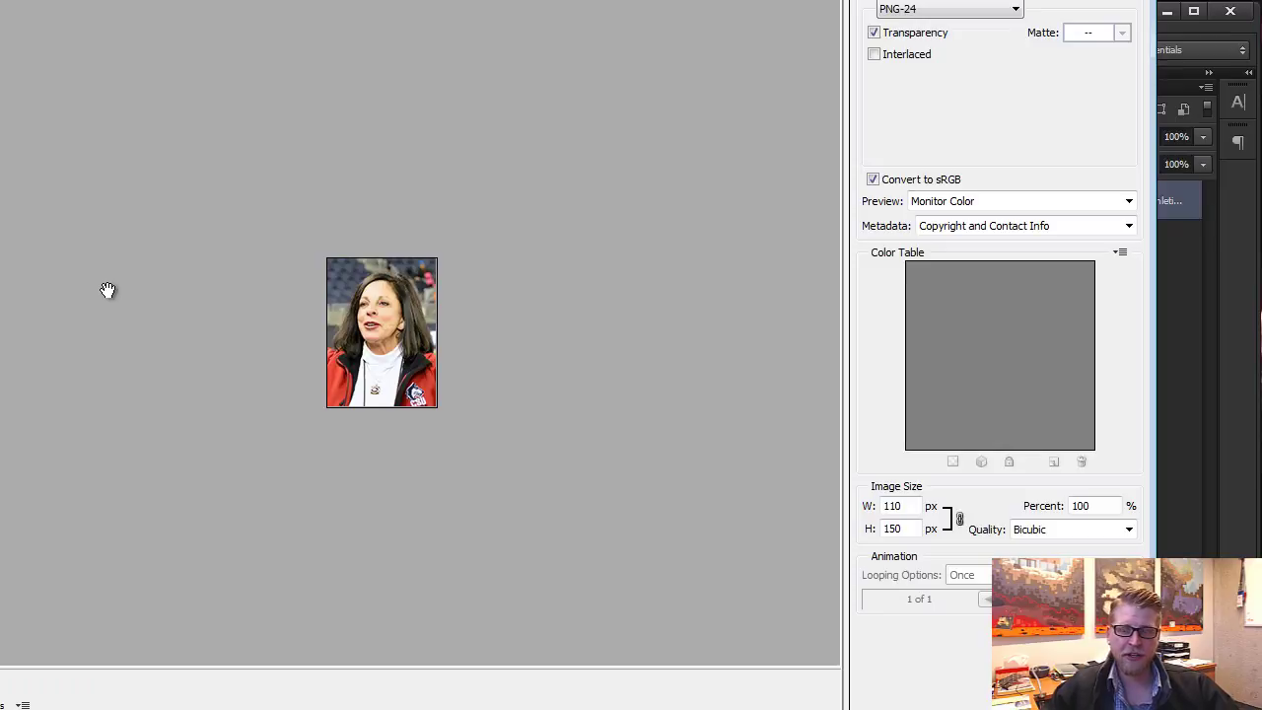
Switch the web export format from PNG-24 to JPEG at quality 60 and compare 2-Up and 4-Up previews.
click(988, 17)
click(930, 39)
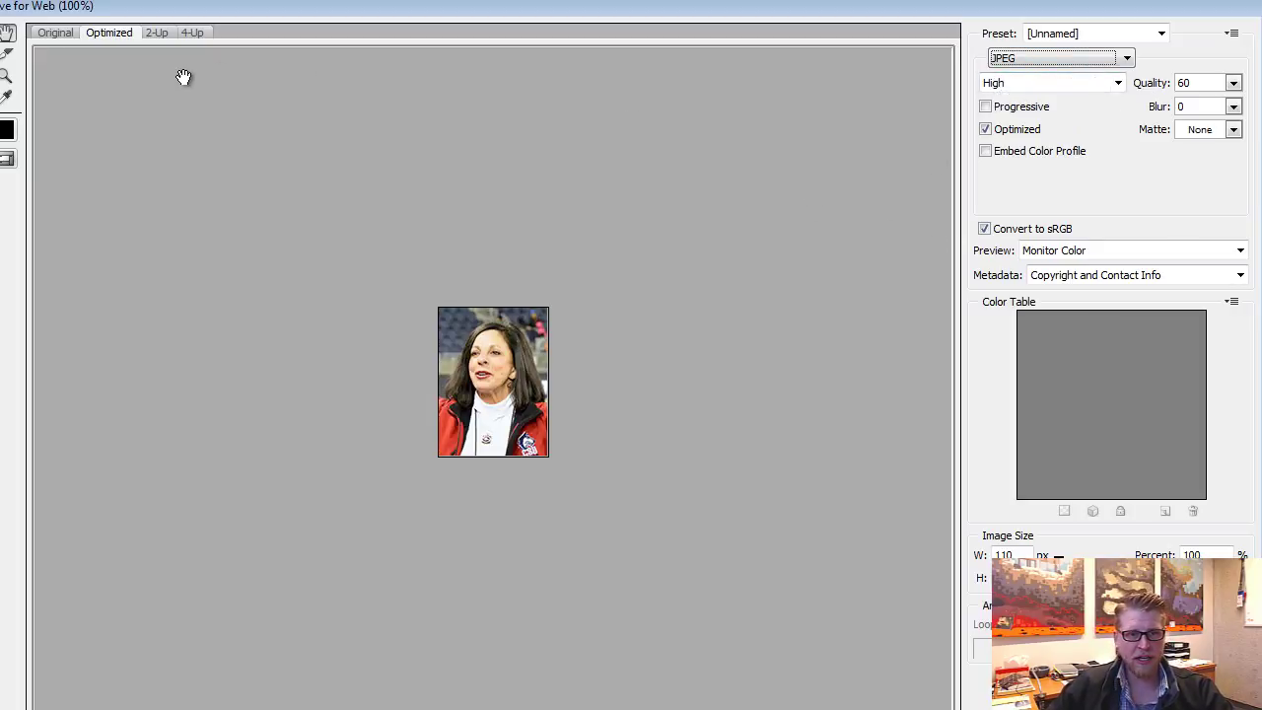
click(158, 40)
click(204, 37)
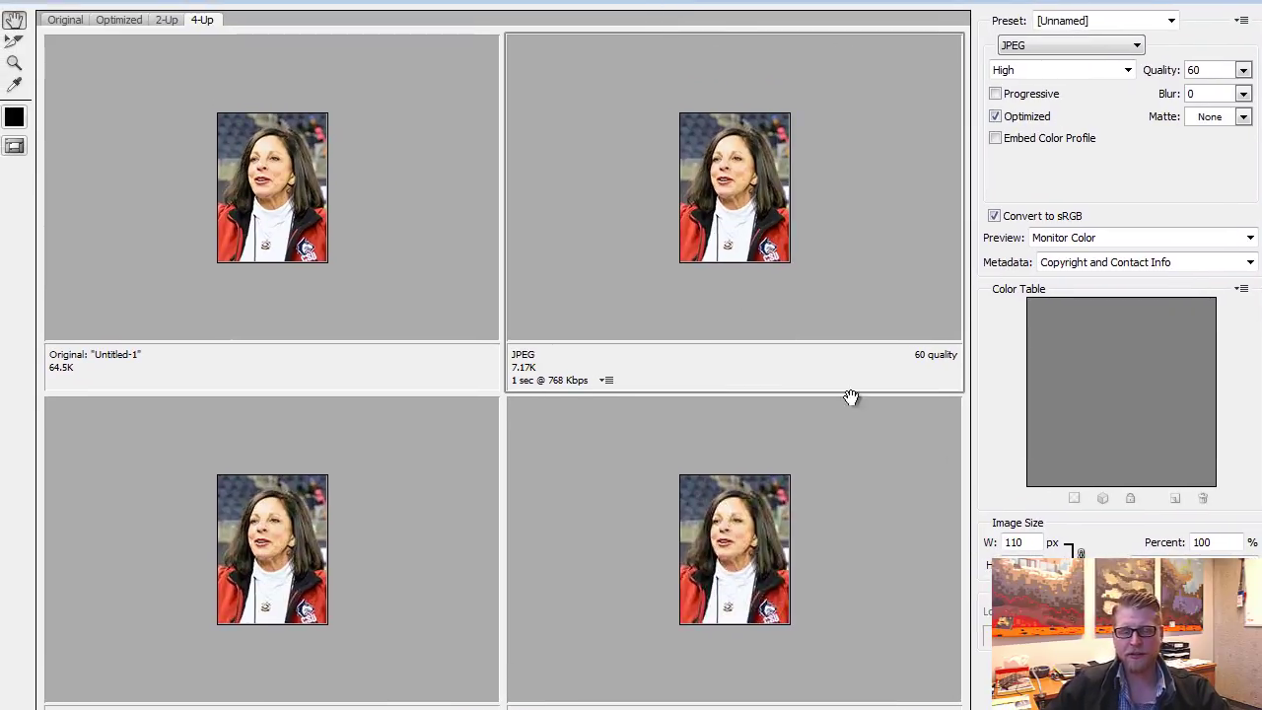
Show only the optimized preview, leaving the JPEG quality at 60.
click(120, 20)
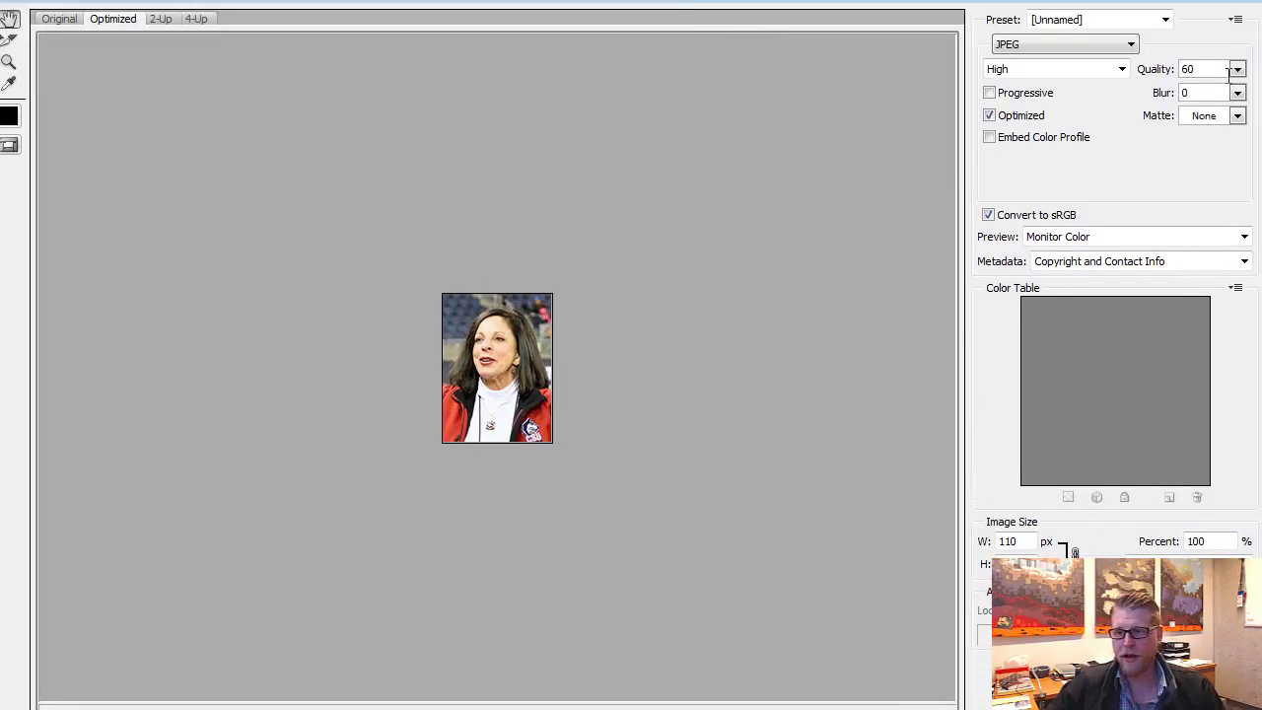
click(1236, 69)
click(1236, 69)
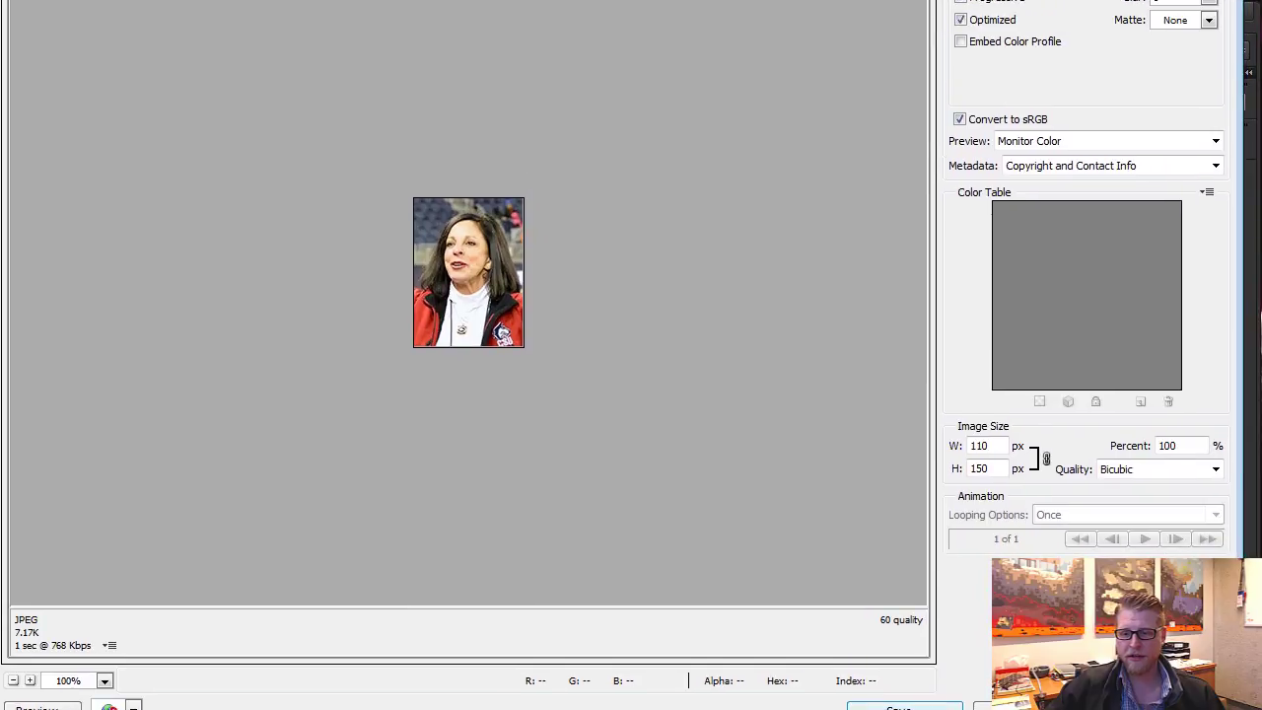
Save the 60-quality JPEG to the Desktop, replacing 'Untitled-1' in the file name with 'dimare-web'.
key(Return)
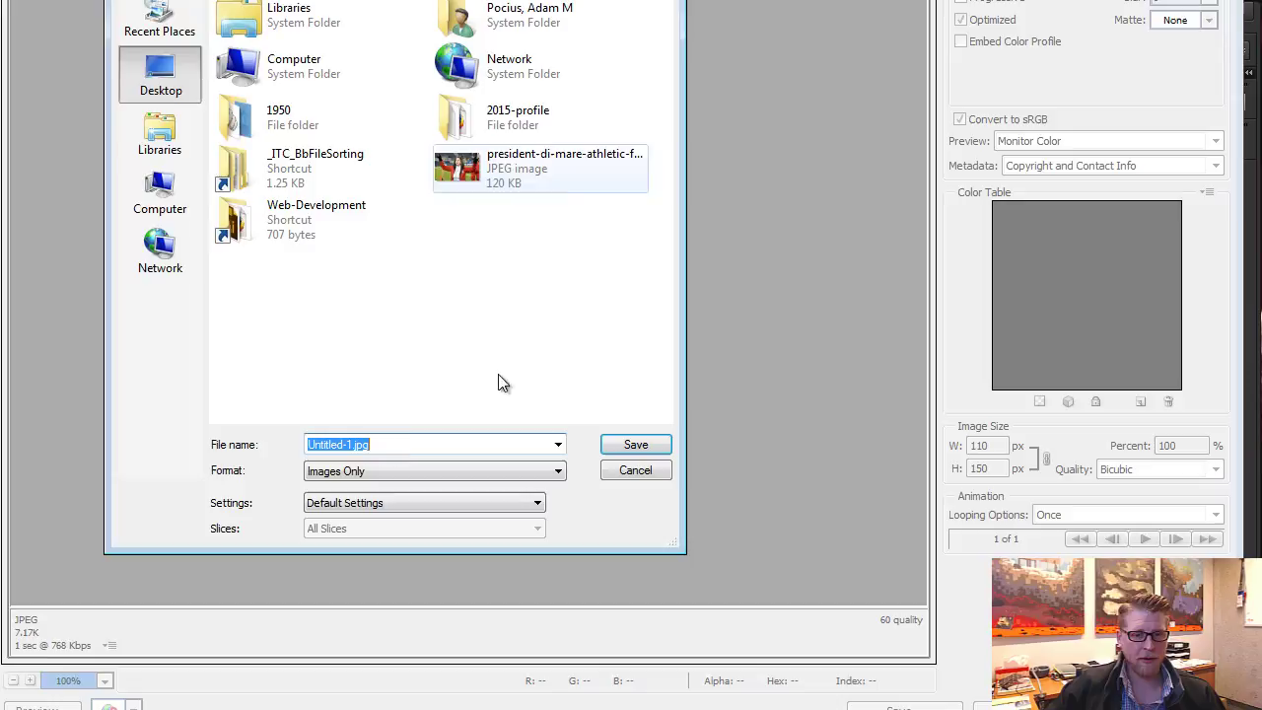
click(354, 446)
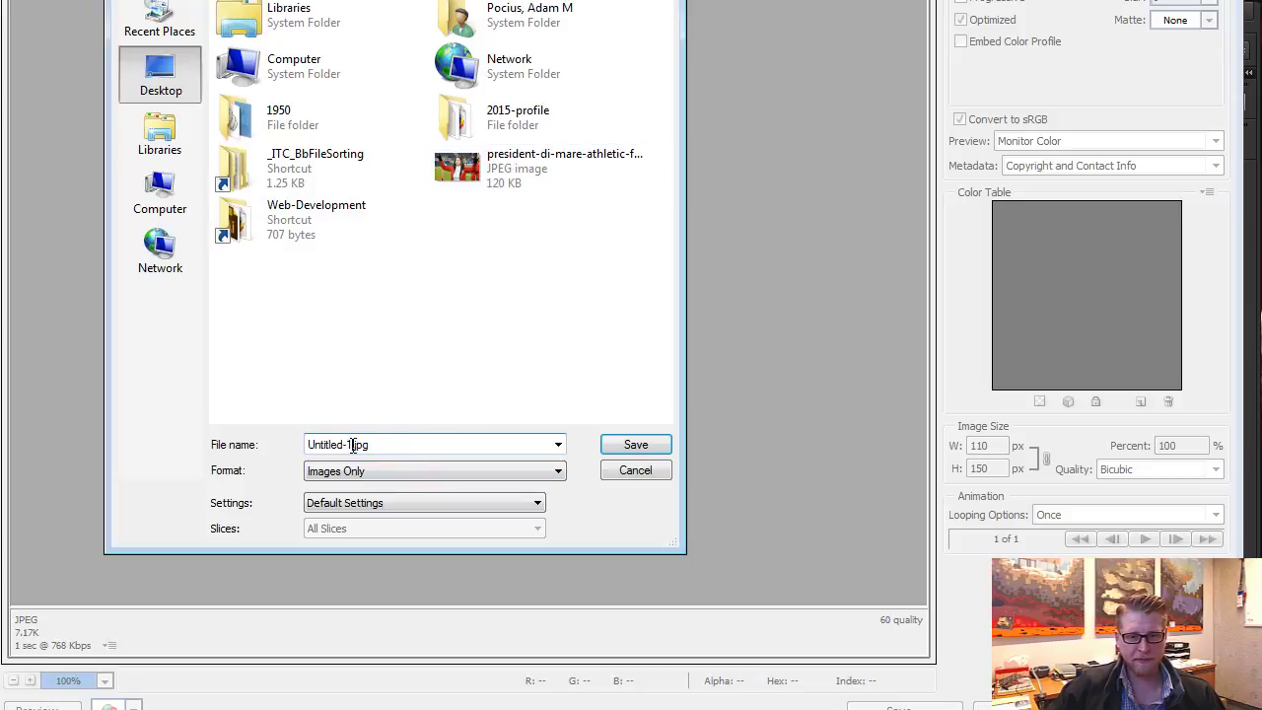
drag(354, 446, 221, 444)
text(dimare-)
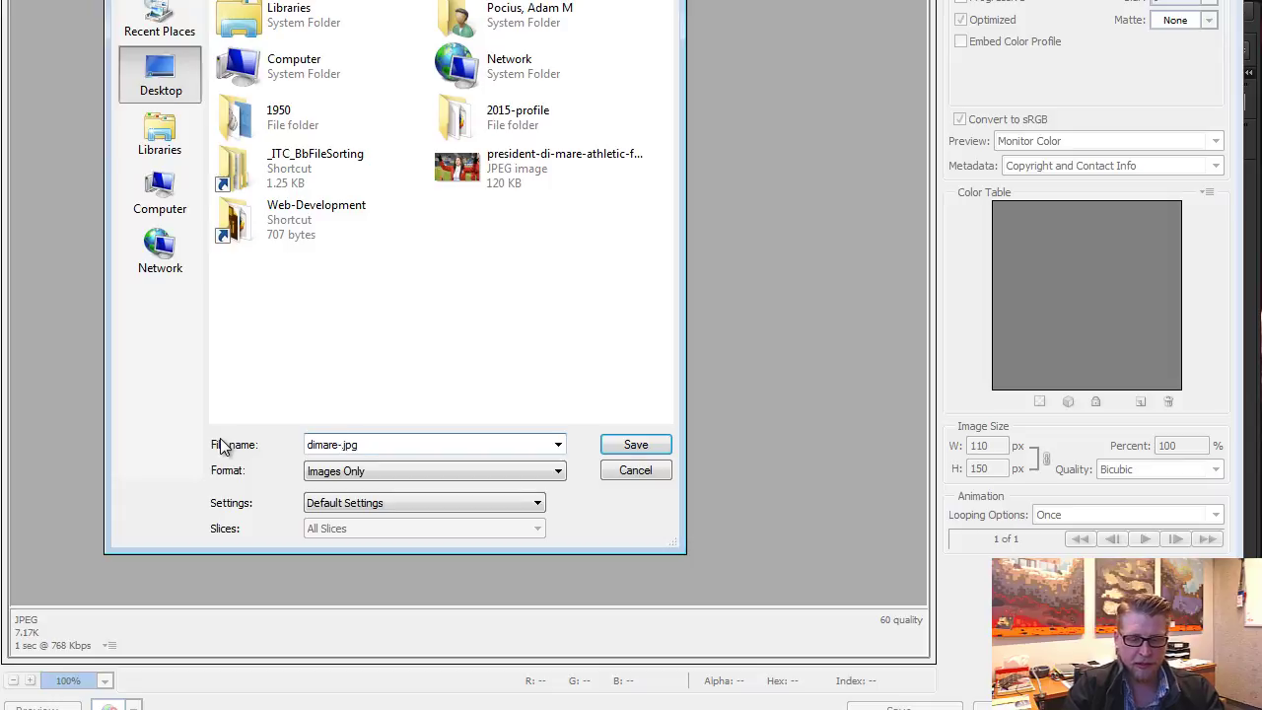
text(web)
click(635, 445)
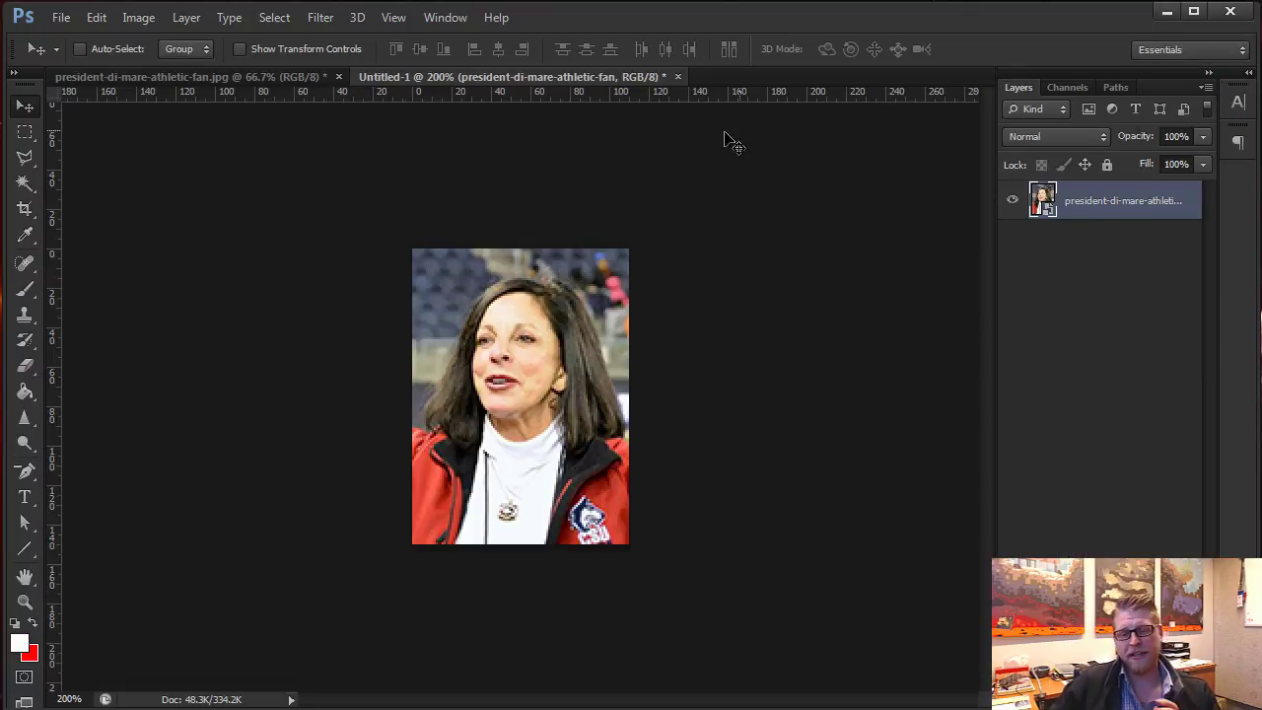
Minimise Photoshop and open dimare-sized.jpg from the desktop.
click(1166, 12)
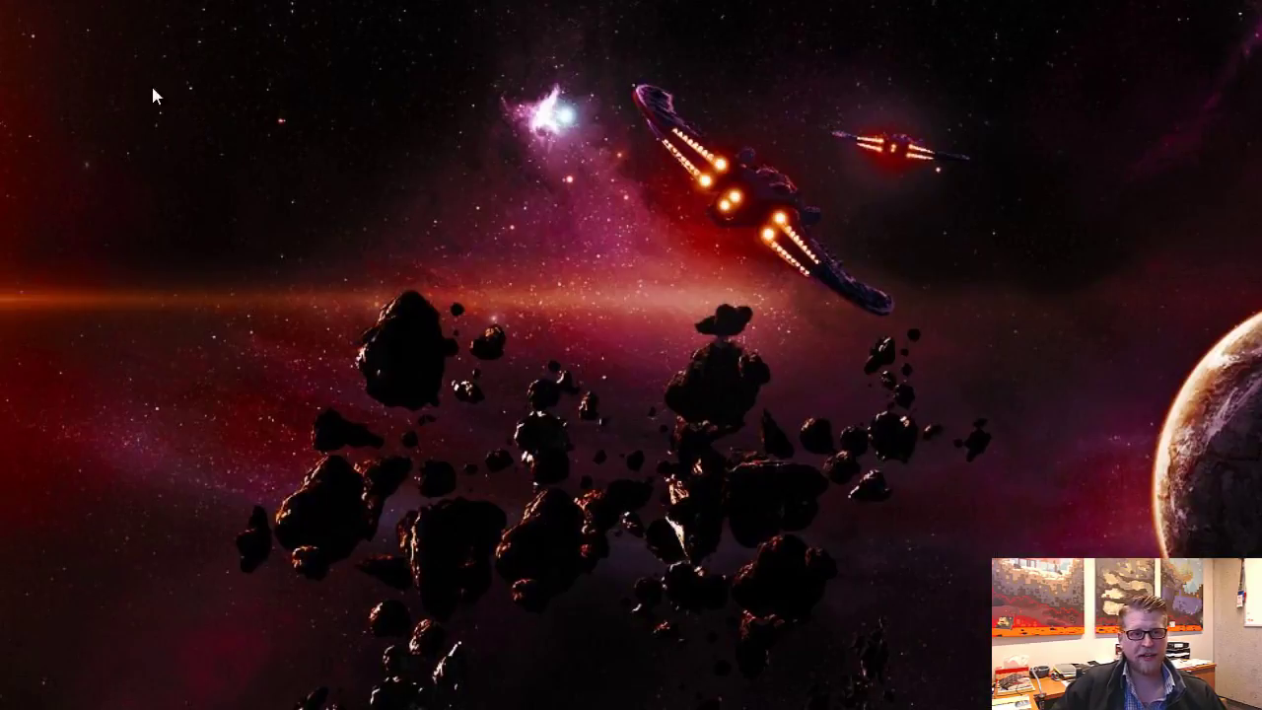
double_click(367, 244)
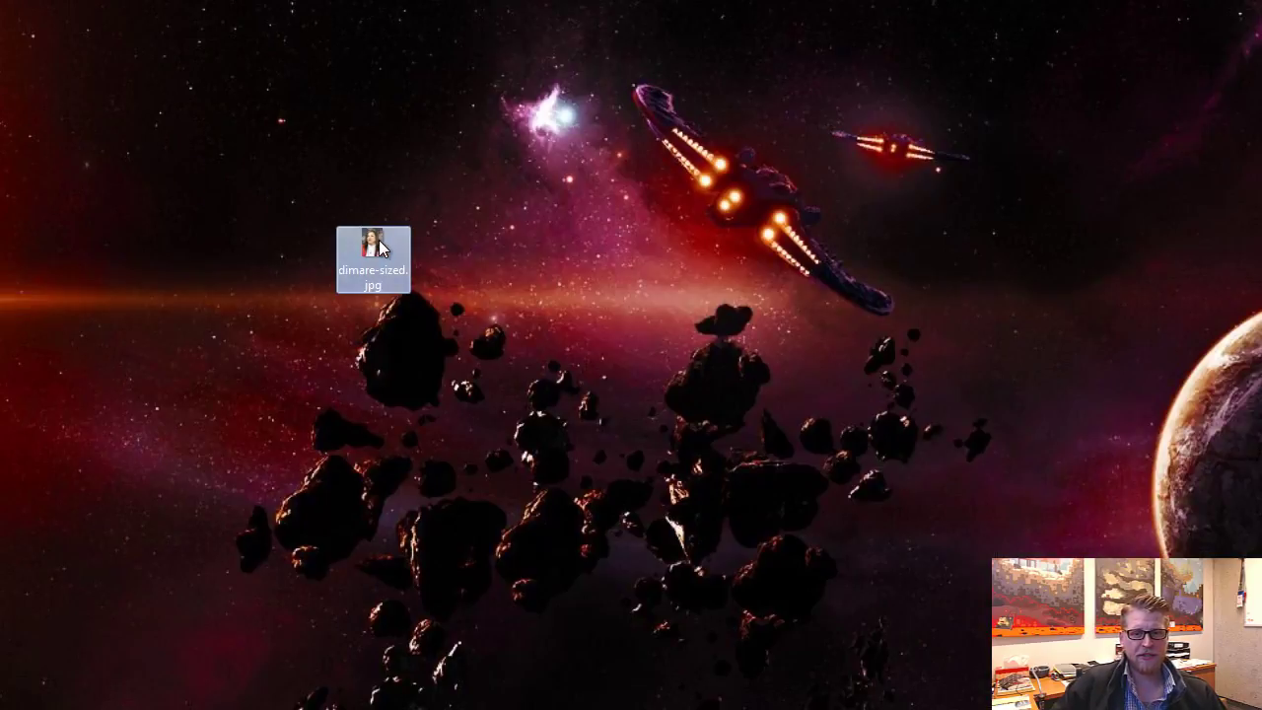